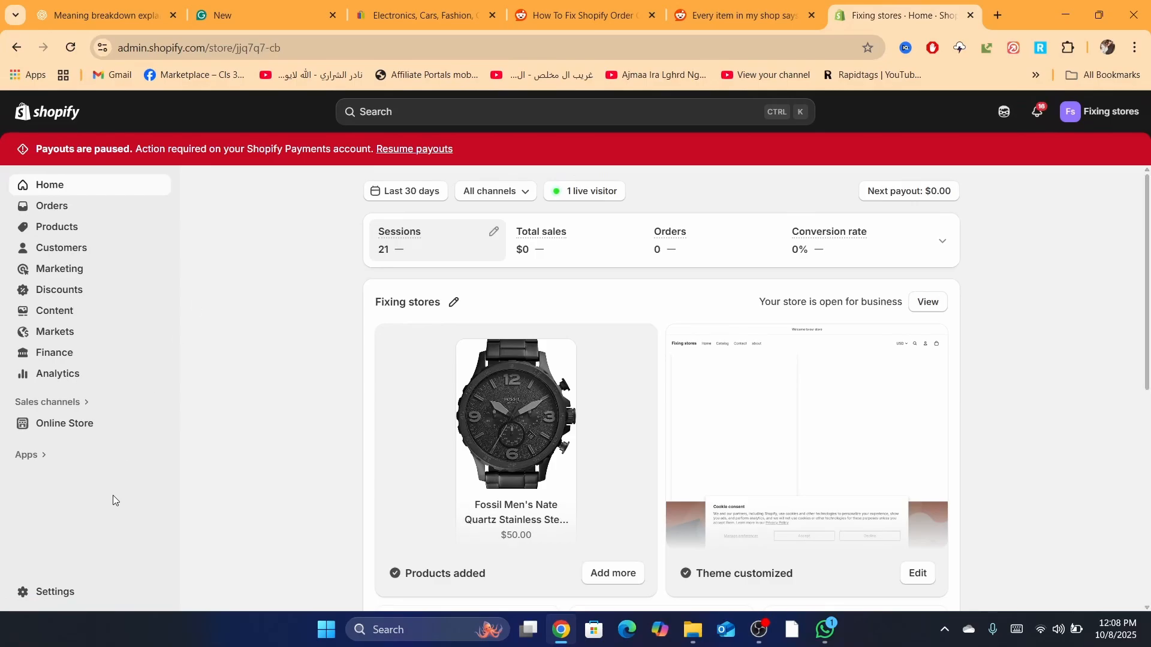
Step: From Settings, go to Shipping and delivery and begin a new custom shipping profile
{"action": "left_click", "coordinate": [40, 604]}
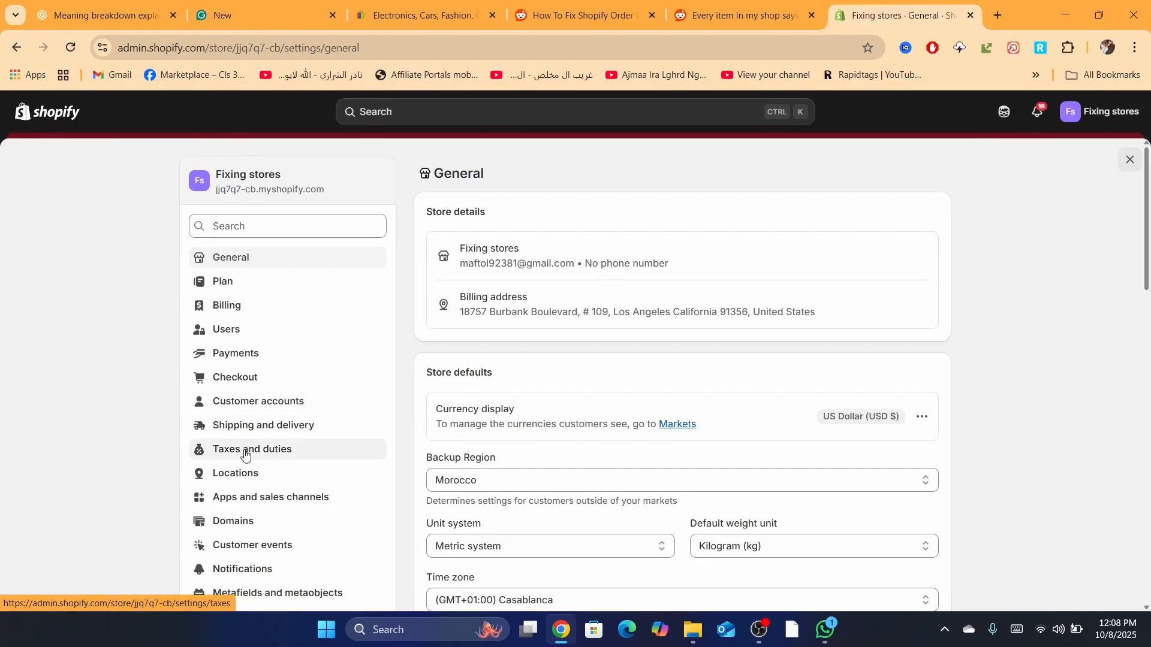
{"action": "left_click", "coordinate": [242, 426]}
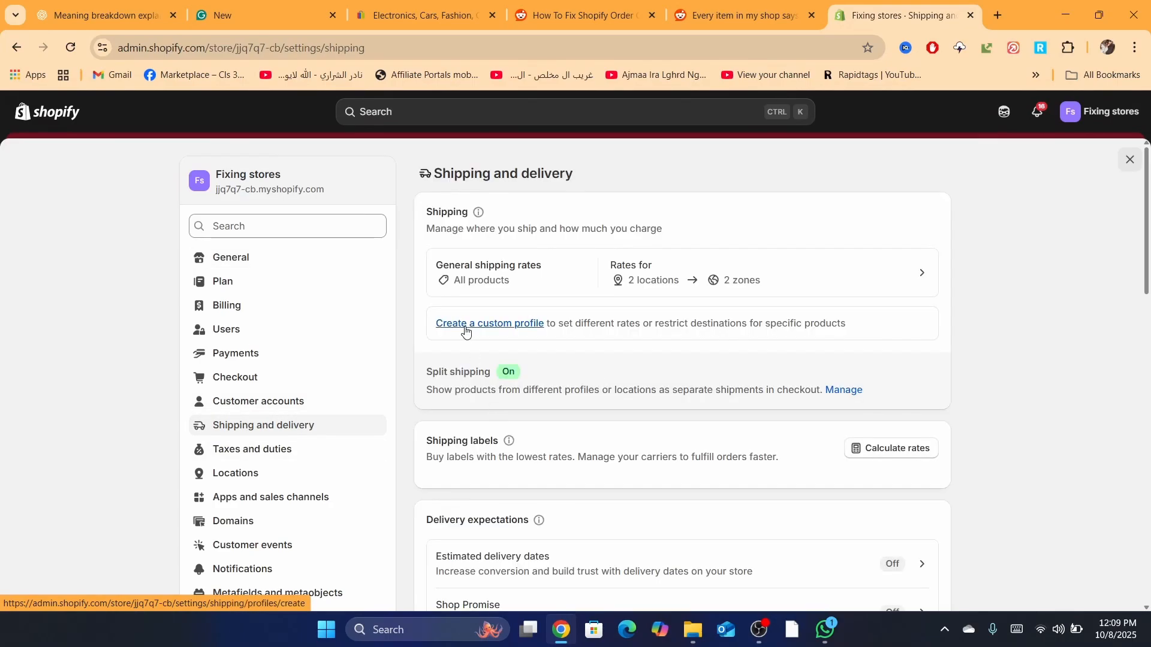
{"action": "scroll", "coordinate": [465, 327], "scroll_direction": "up", "scroll_amount": 5}
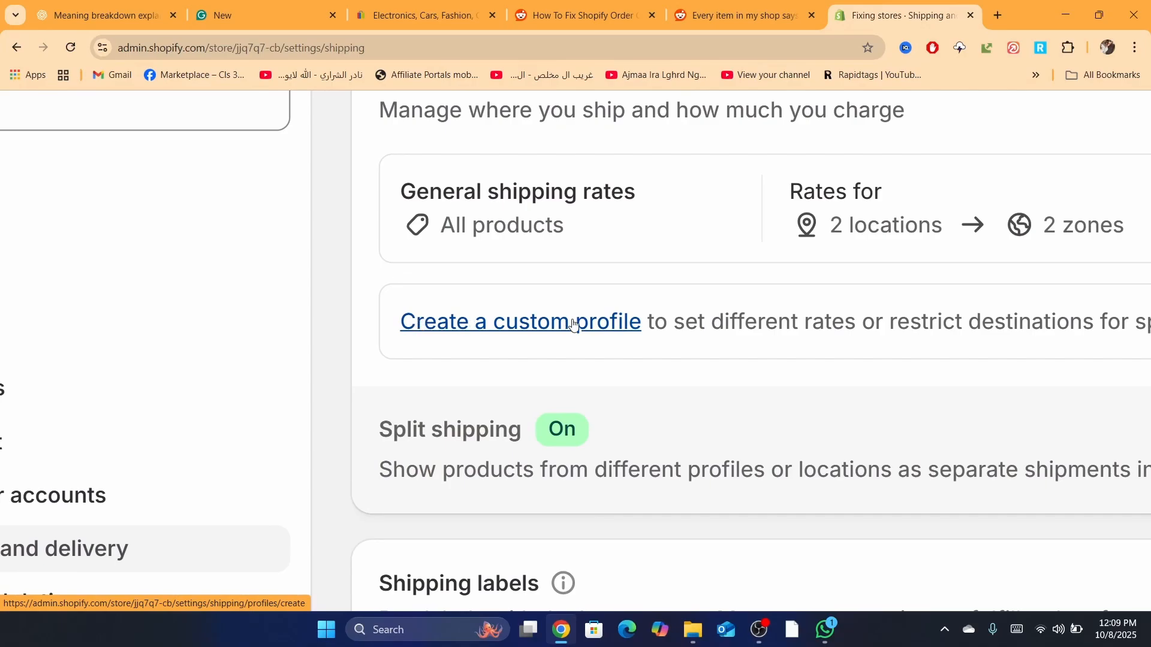
{"action": "left_click", "coordinate": [542, 326]}
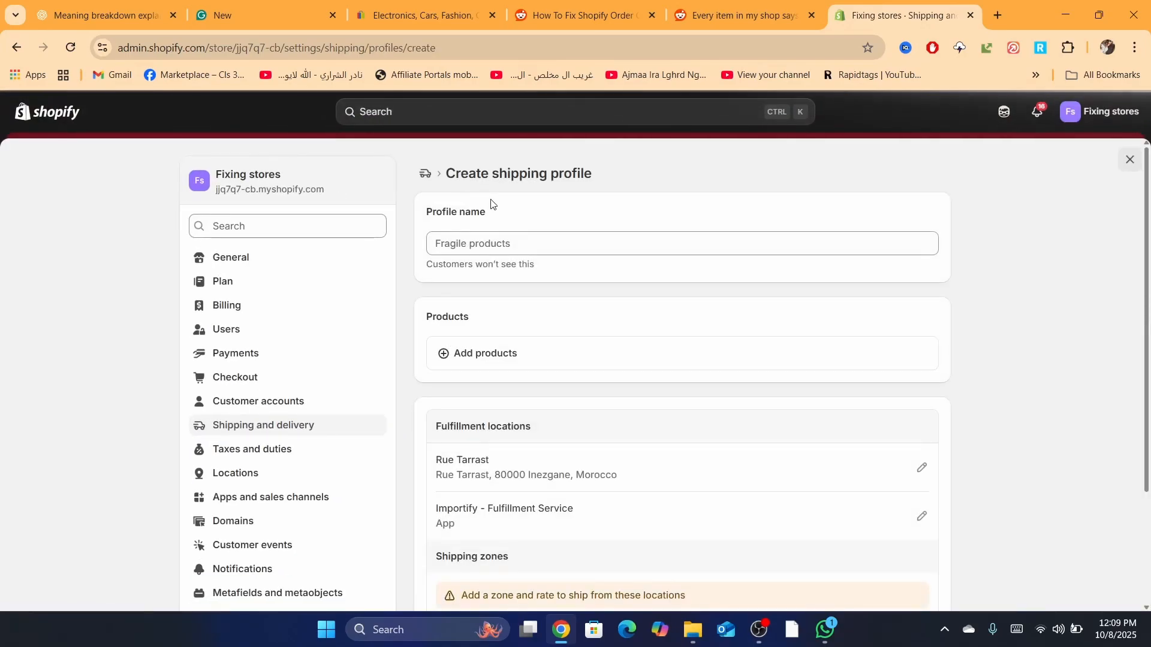
Step: Name the profile 'whatever' and add the T-shirt, Fossil watch, argan oil and silver-tone ring
{"action": "left_click", "coordinate": [498, 235]}
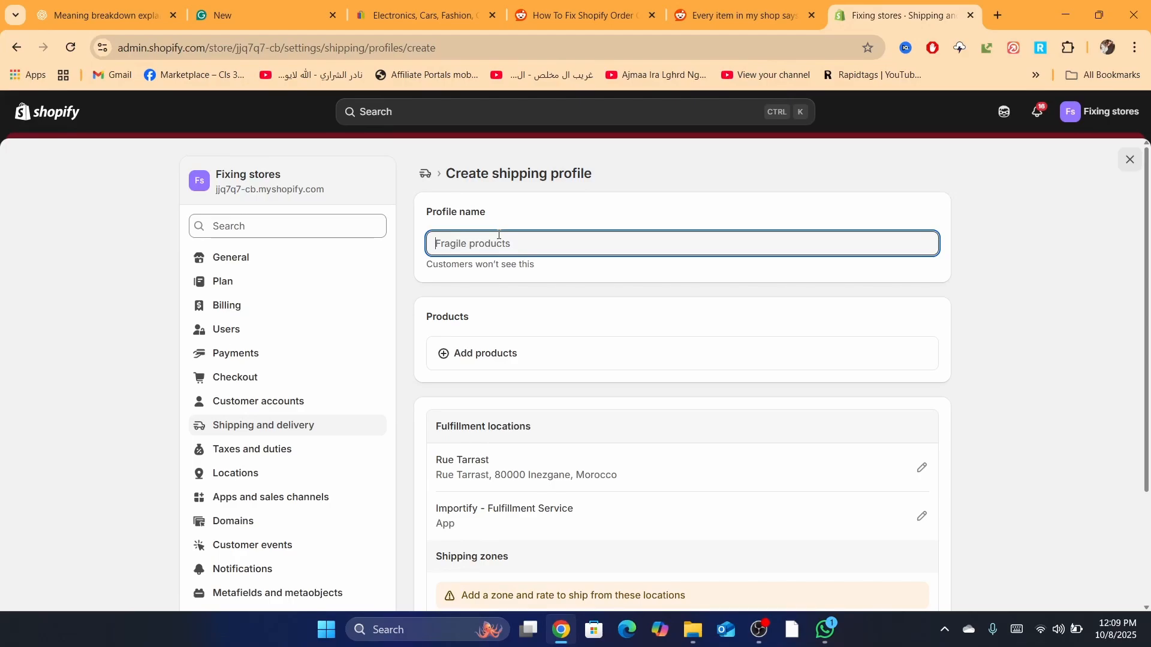
{"action": "type", "text": "whatever"}
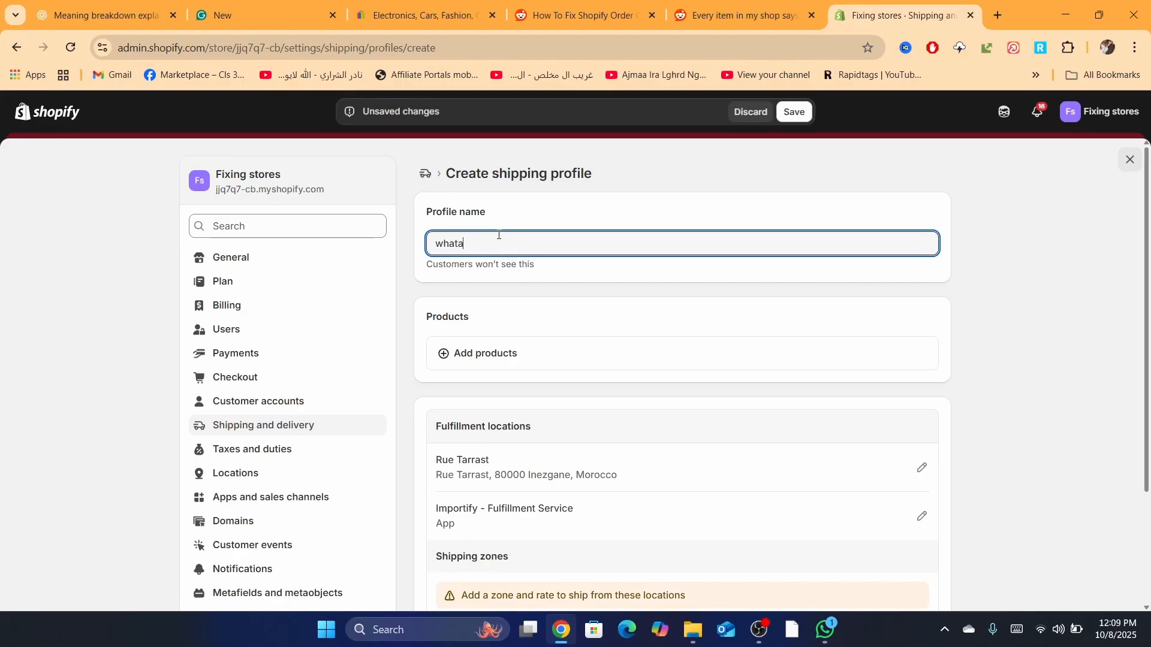
{"action": "left_click", "coordinate": [474, 359]}
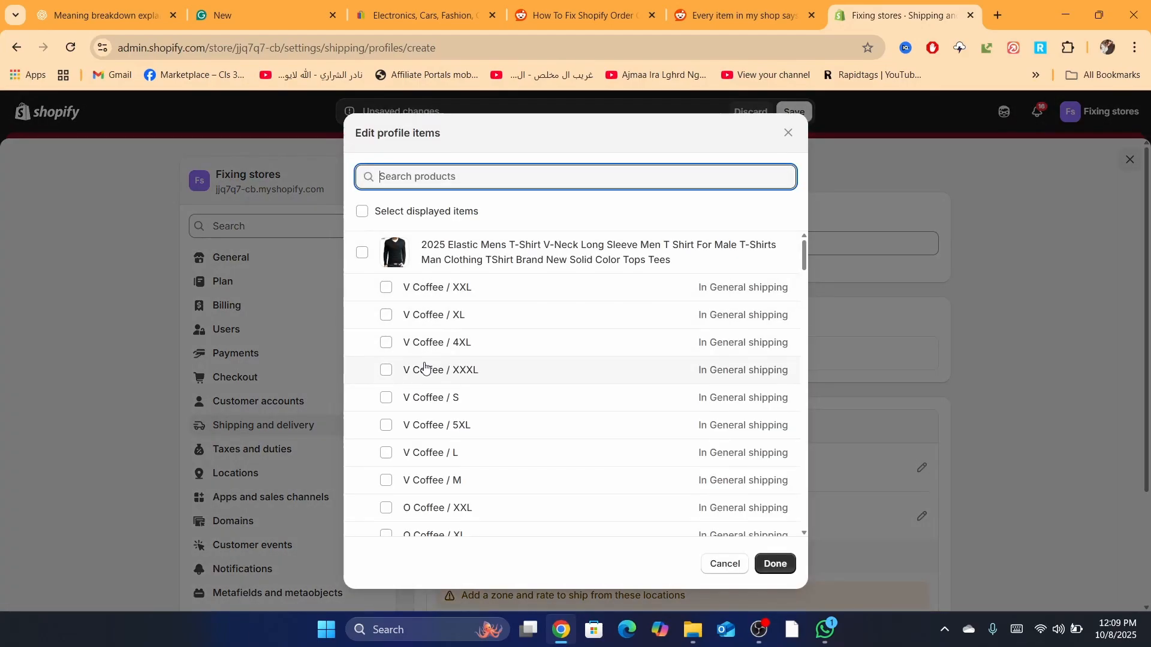
{"action": "left_click", "coordinate": [364, 254]}
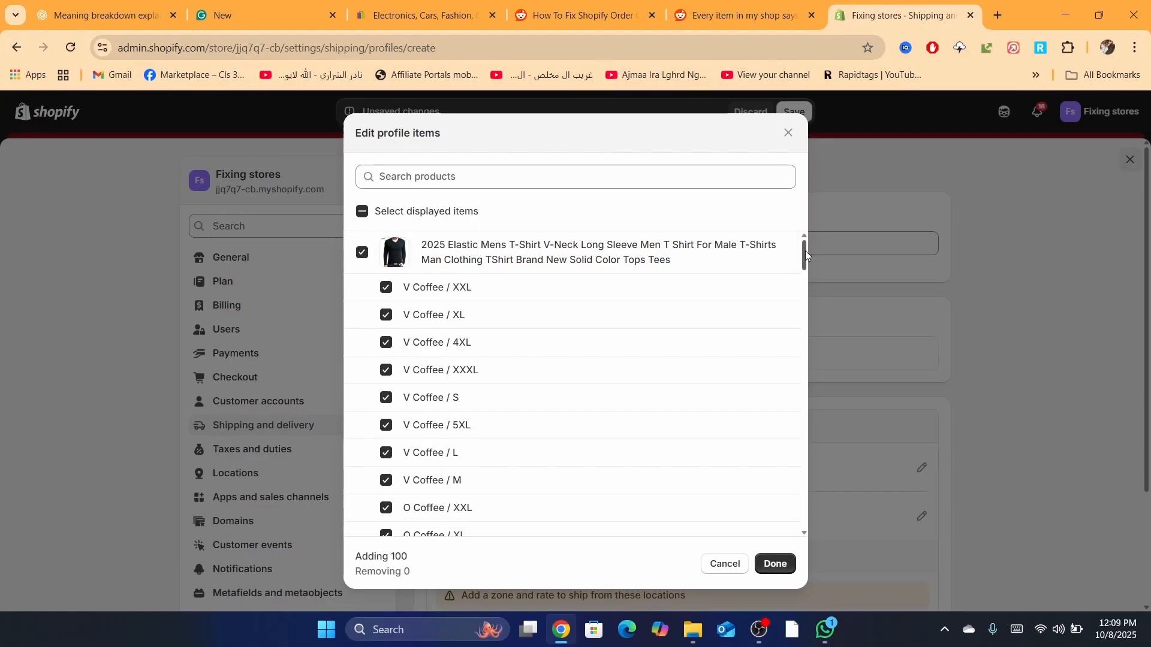
{"action": "left_click_drag", "start_coordinate": [805, 250], "coordinate": [804, 509]}
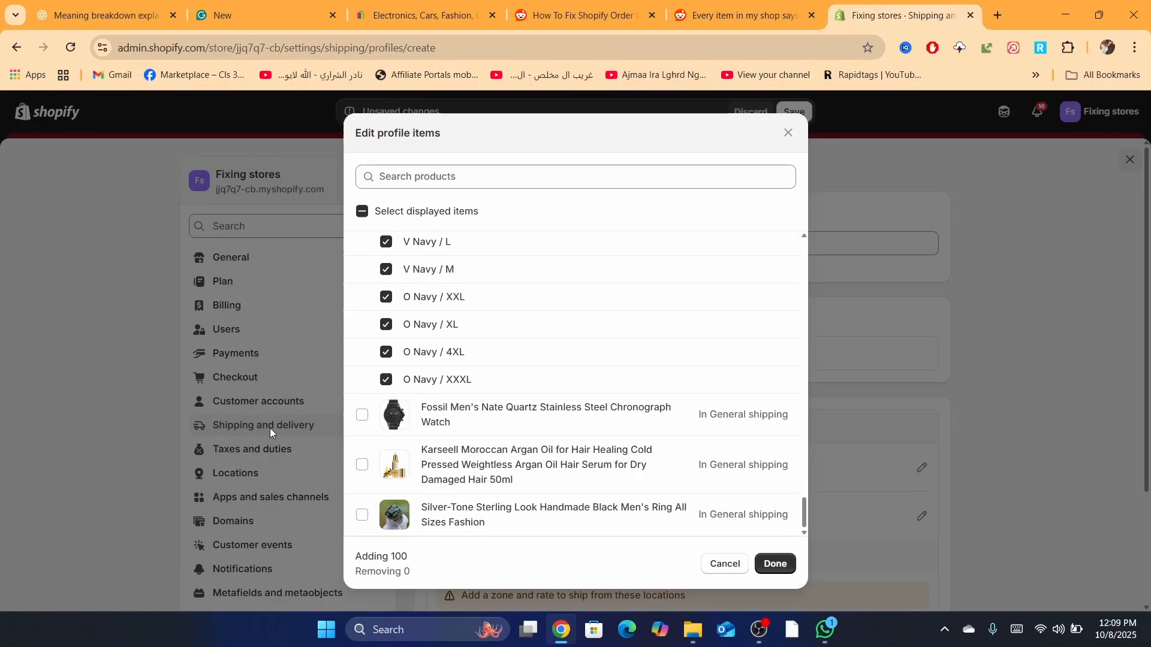
{"action": "left_click", "coordinate": [363, 415]}
{"action": "left_click", "coordinate": [362, 465]}
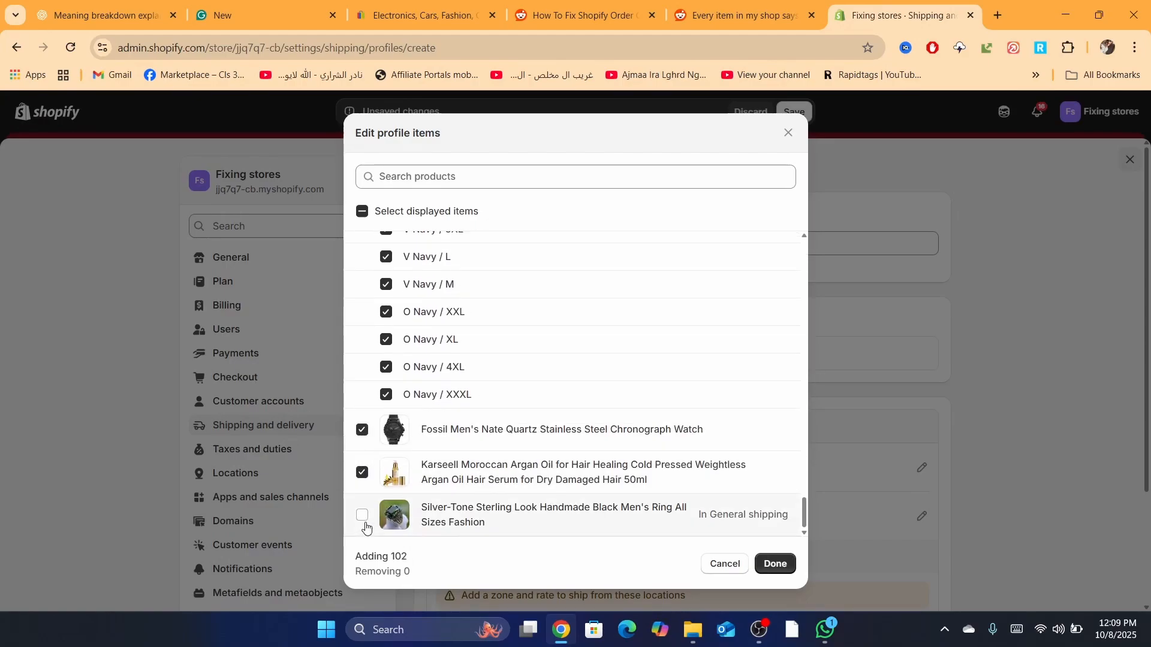
{"action": "left_click", "coordinate": [363, 519]}
{"action": "left_click", "coordinate": [776, 563]}
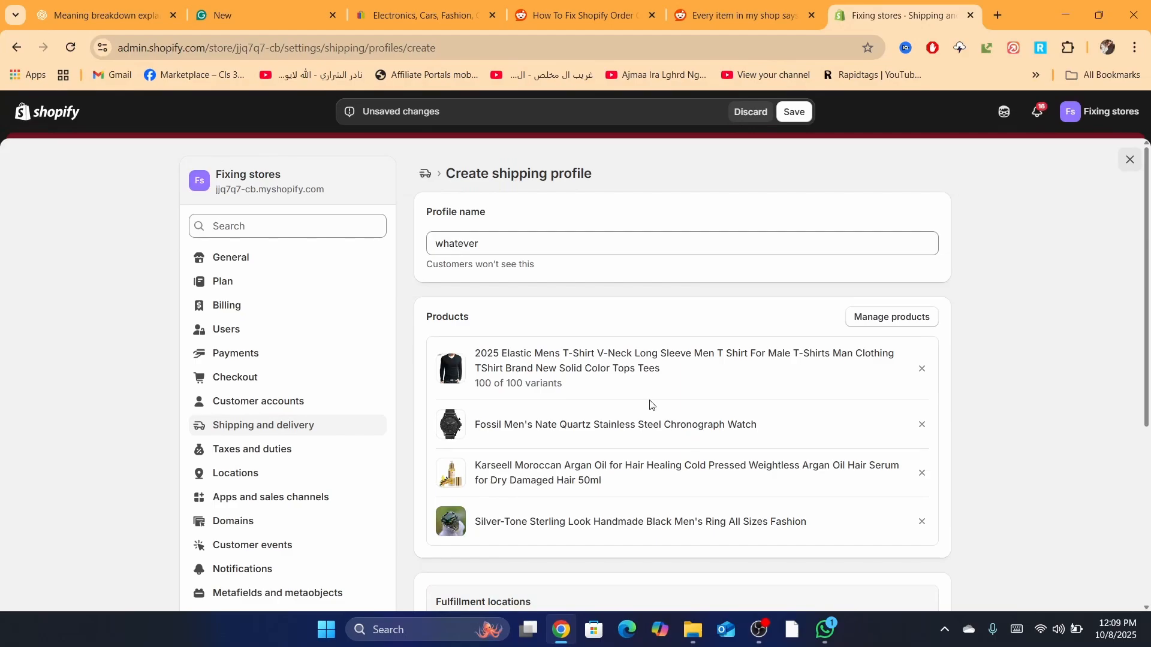
{"action": "left_click_drag", "start_coordinate": [1150, 266], "coordinate": [1146, 516]}
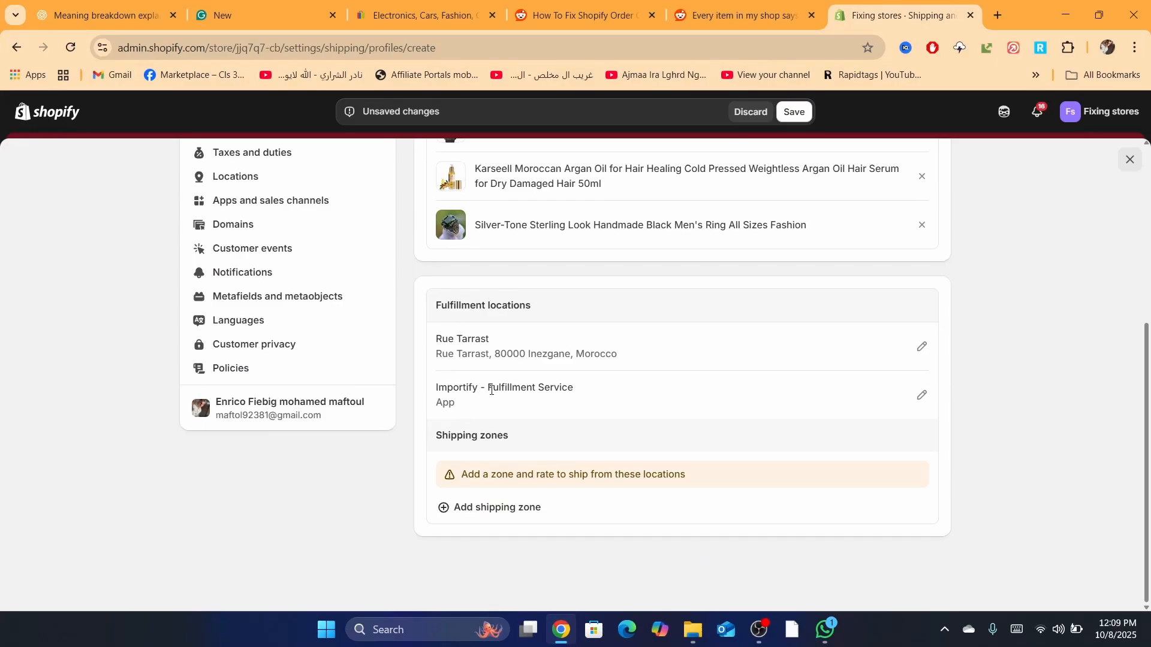
{"action": "triple_click", "coordinate": [509, 305]}
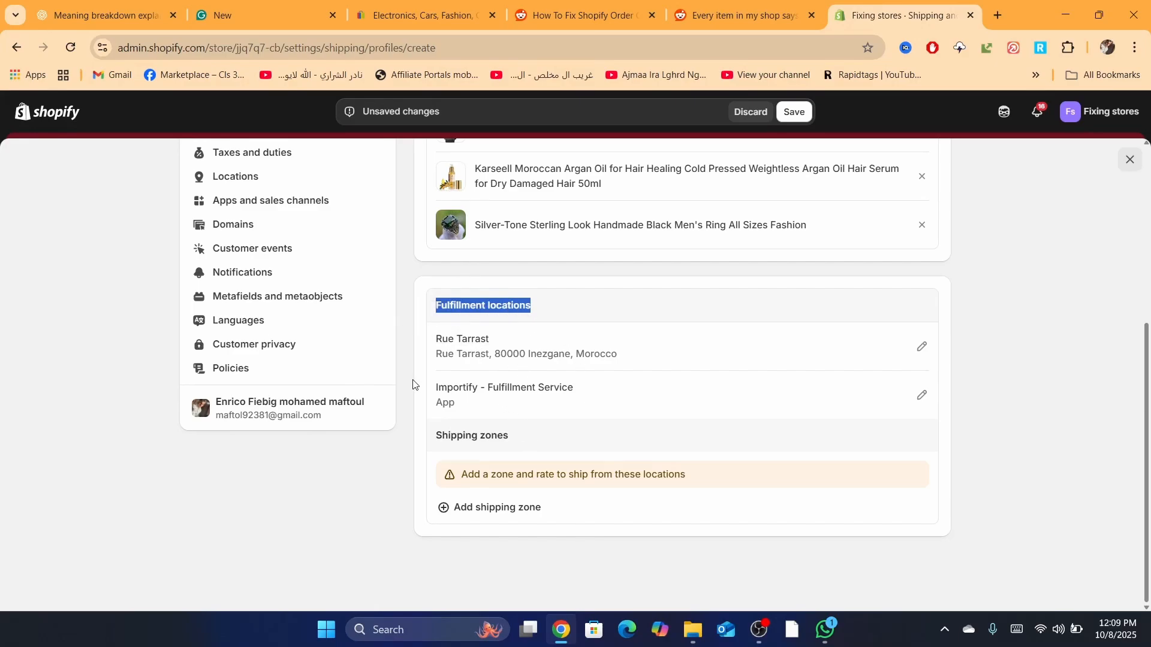
{"action": "left_click_drag", "start_coordinate": [427, 387], "coordinate": [584, 387]}
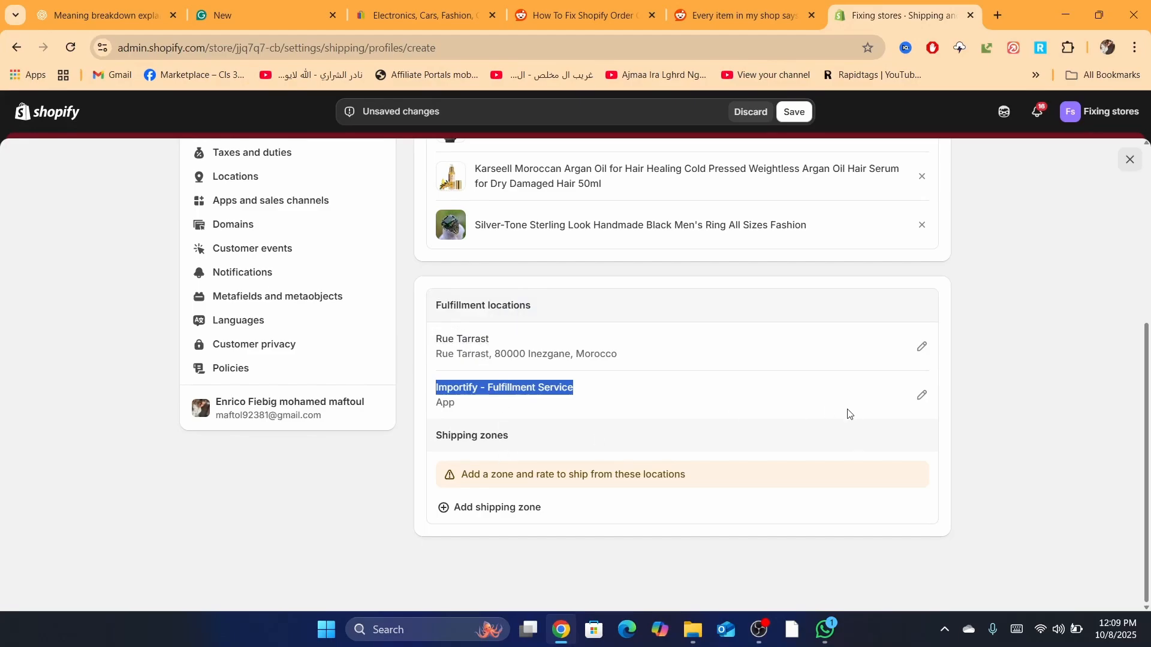
{"action": "left_click", "coordinate": [922, 397]}
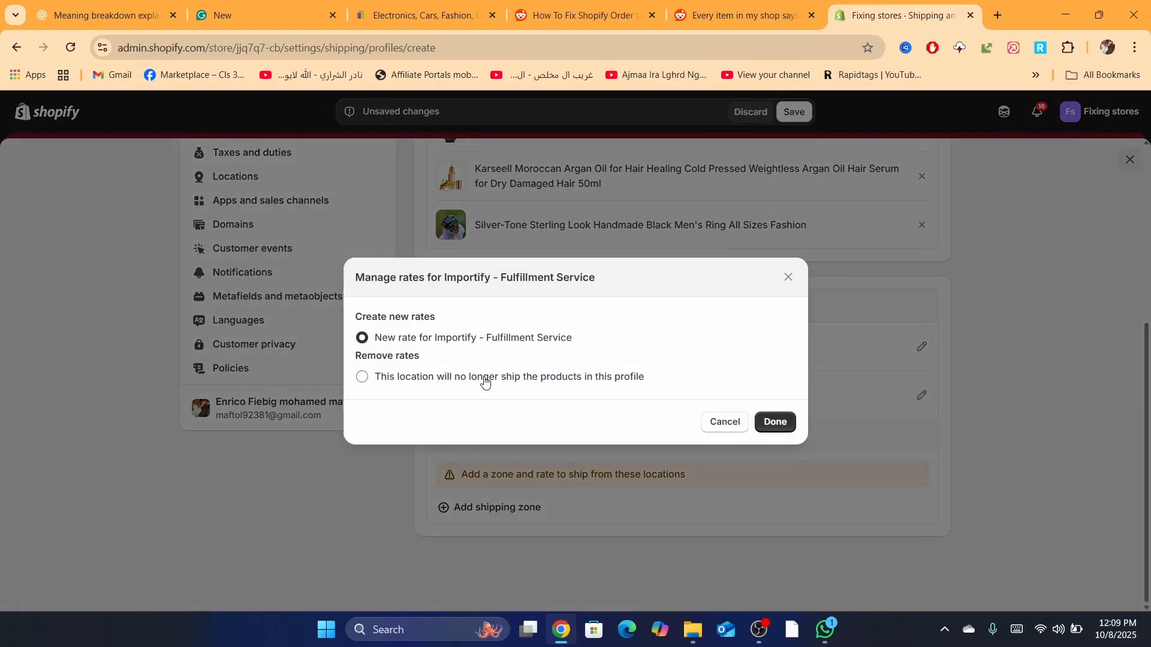
{"action": "left_click", "coordinate": [419, 384]}
{"action": "left_click", "coordinate": [724, 423]}
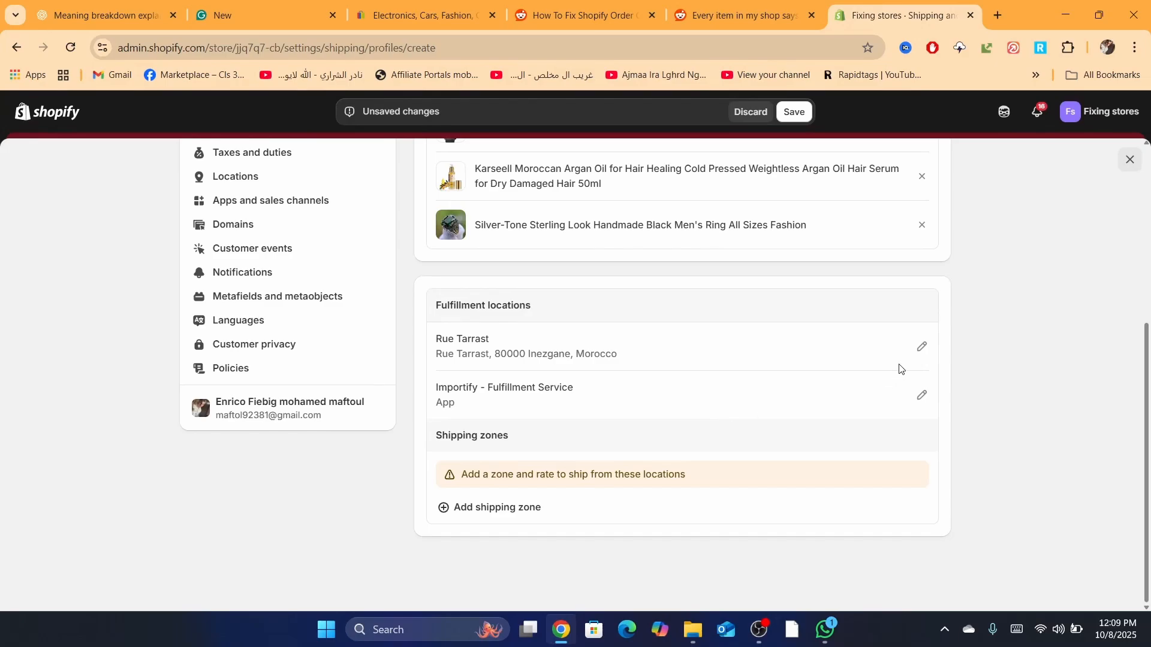
{"action": "left_click", "coordinate": [921, 347]}
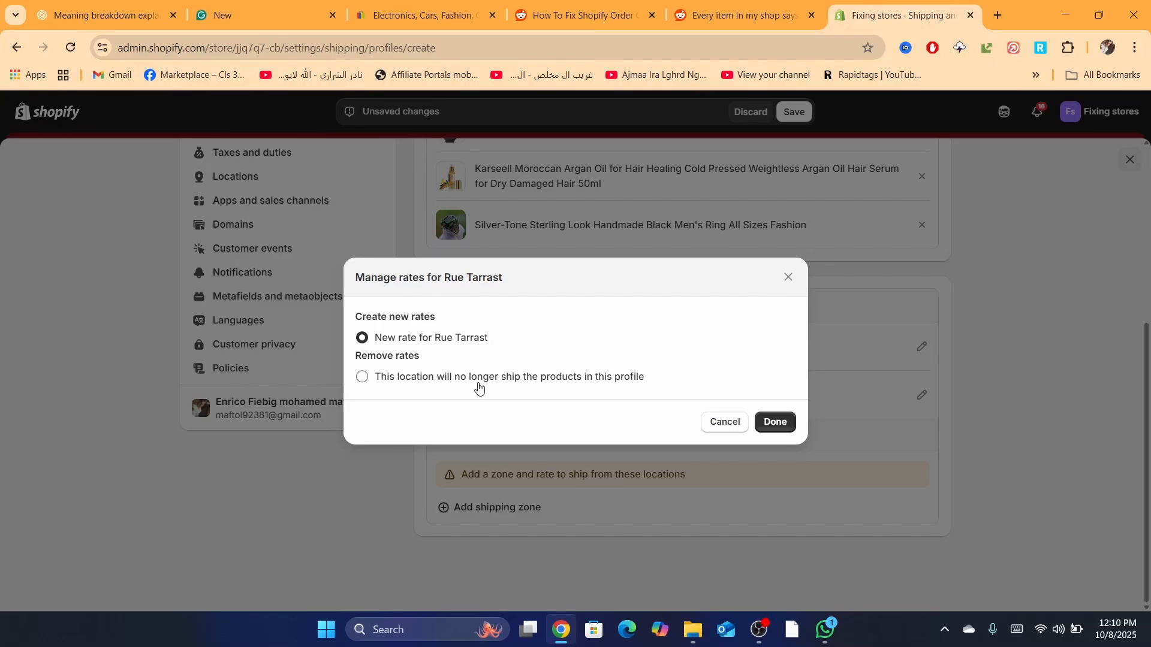
{"action": "left_click", "coordinate": [720, 424]}
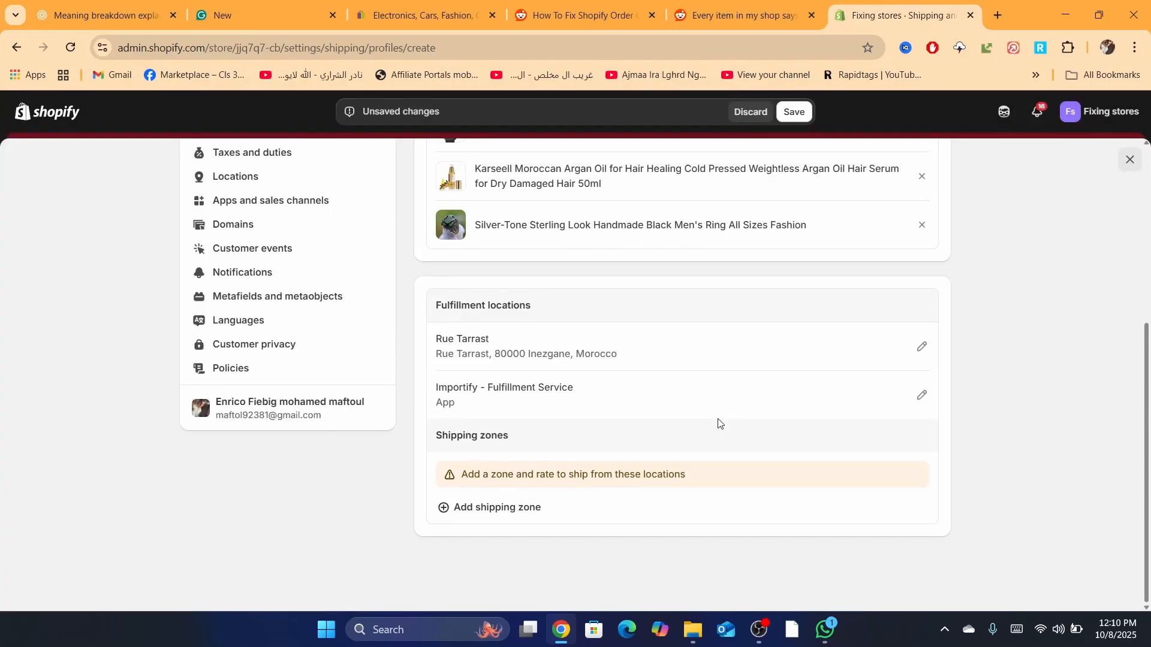
{"action": "left_click", "coordinate": [921, 396]}
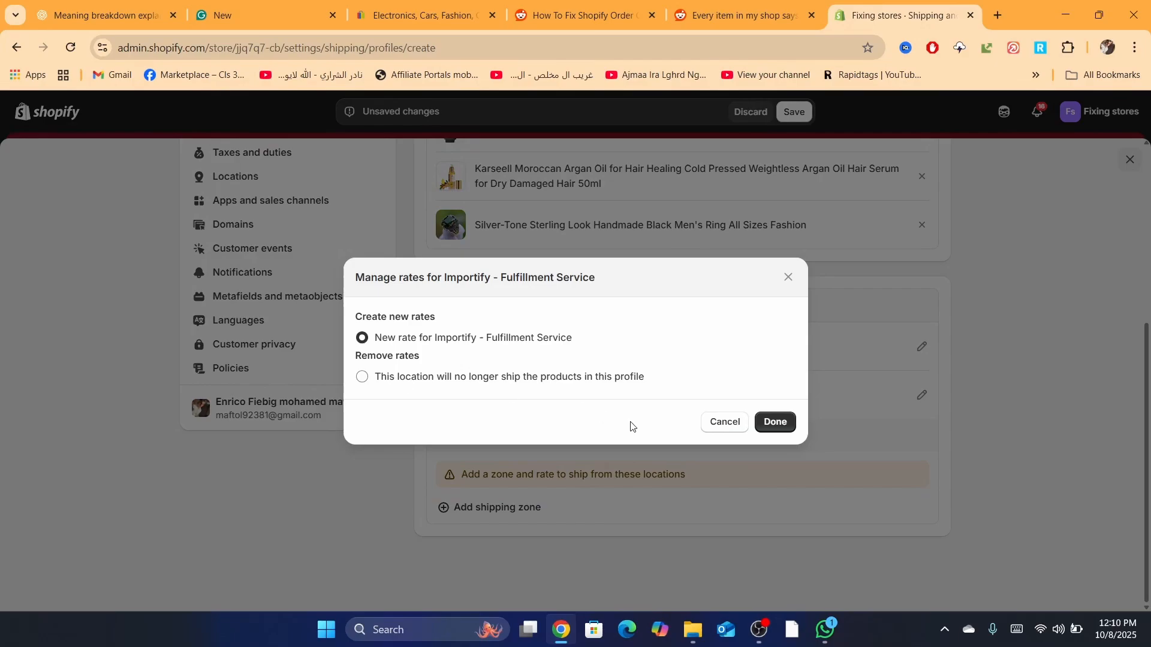
{"action": "left_click", "coordinate": [724, 420]}
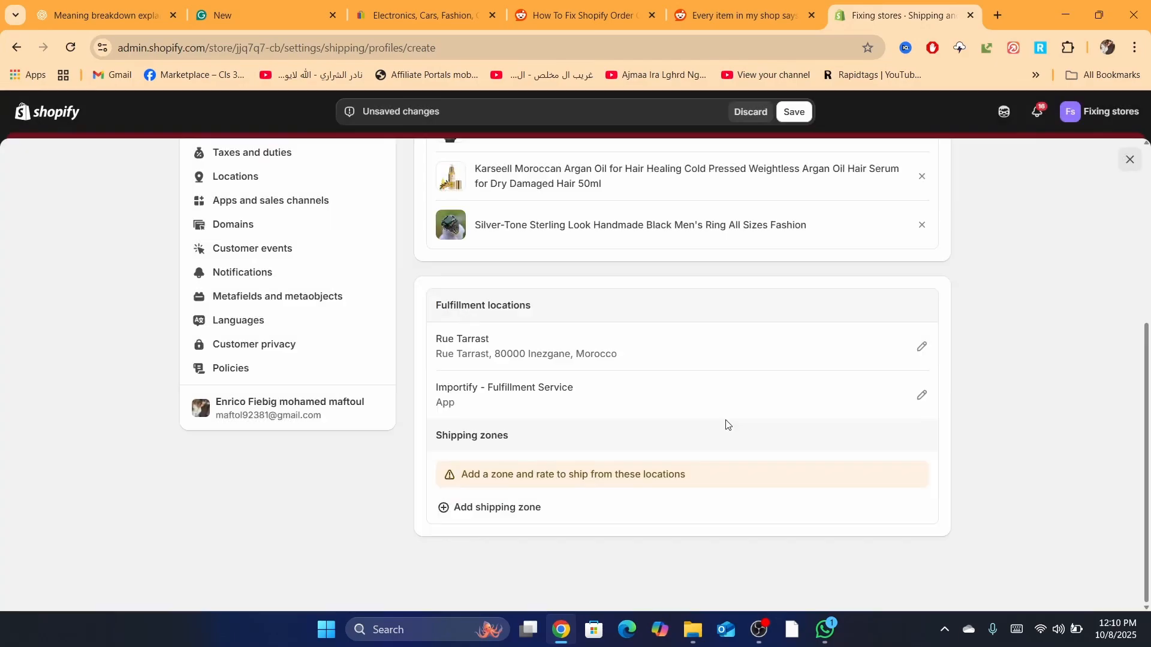
Step: Run a browser search about unshippable Shopify orders, then return to the admin page
{"action": "left_click", "coordinate": [516, 49]}
{"action": "type", "text": "How To Fix Shopify Order Can't Be Shipped To Your Location"}
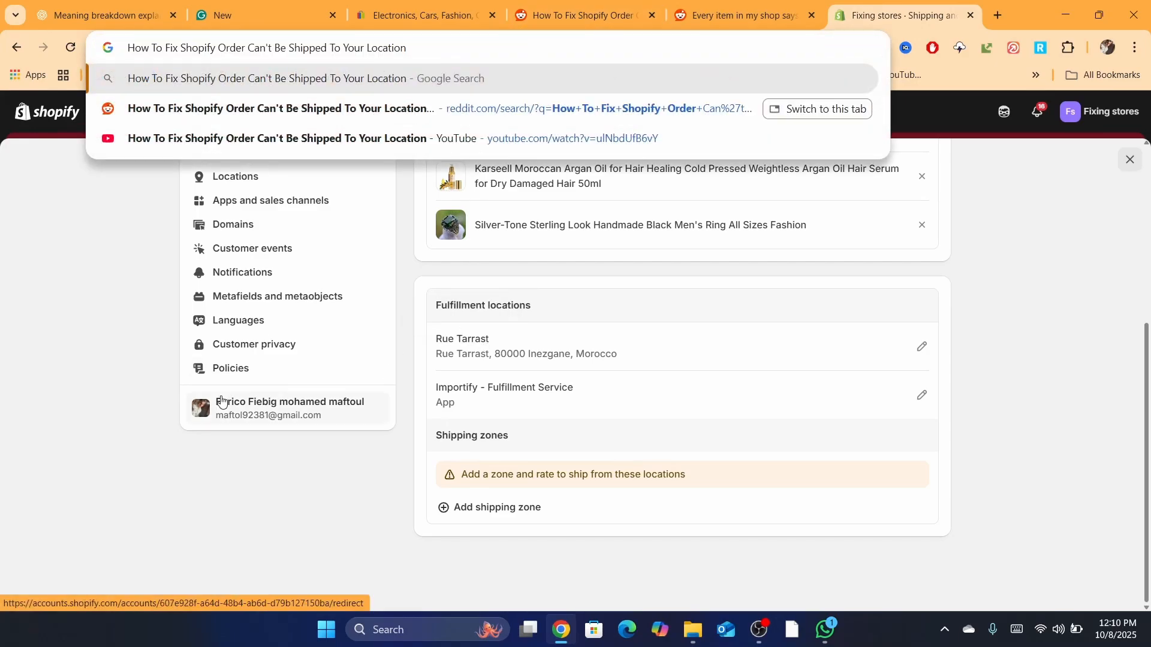
{"action": "left_click", "coordinate": [307, 497]}
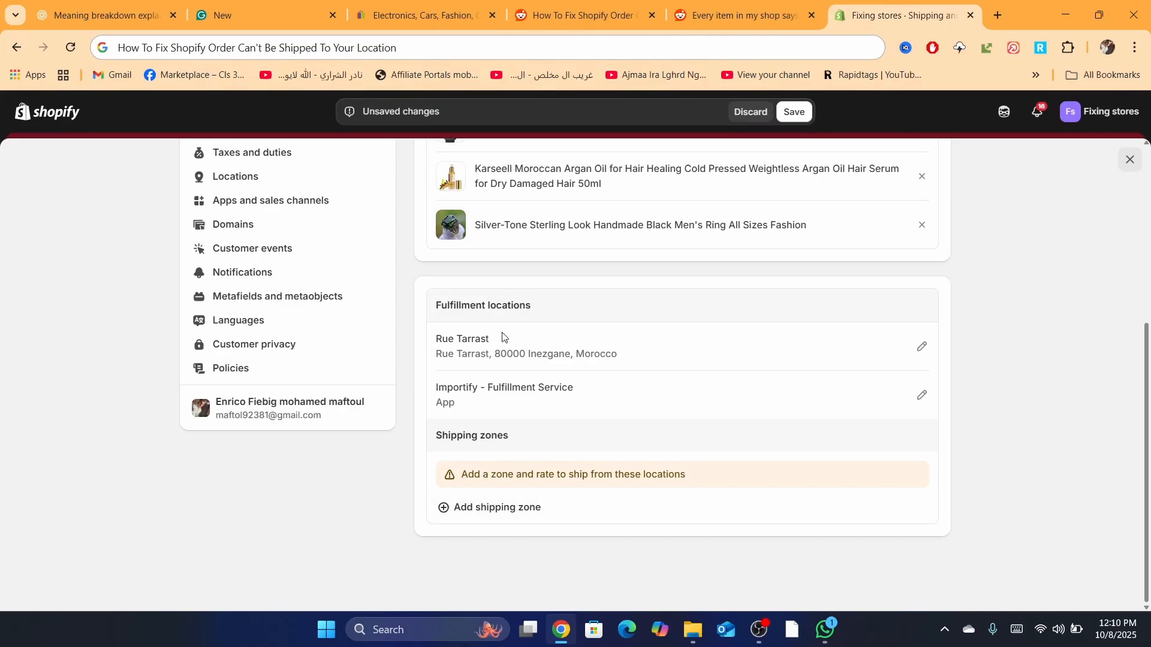
Step: Create a zone named 'whatver' covering Asia, Africa, Canada and the British Virgin Islands
{"action": "left_click", "coordinate": [482, 509]}
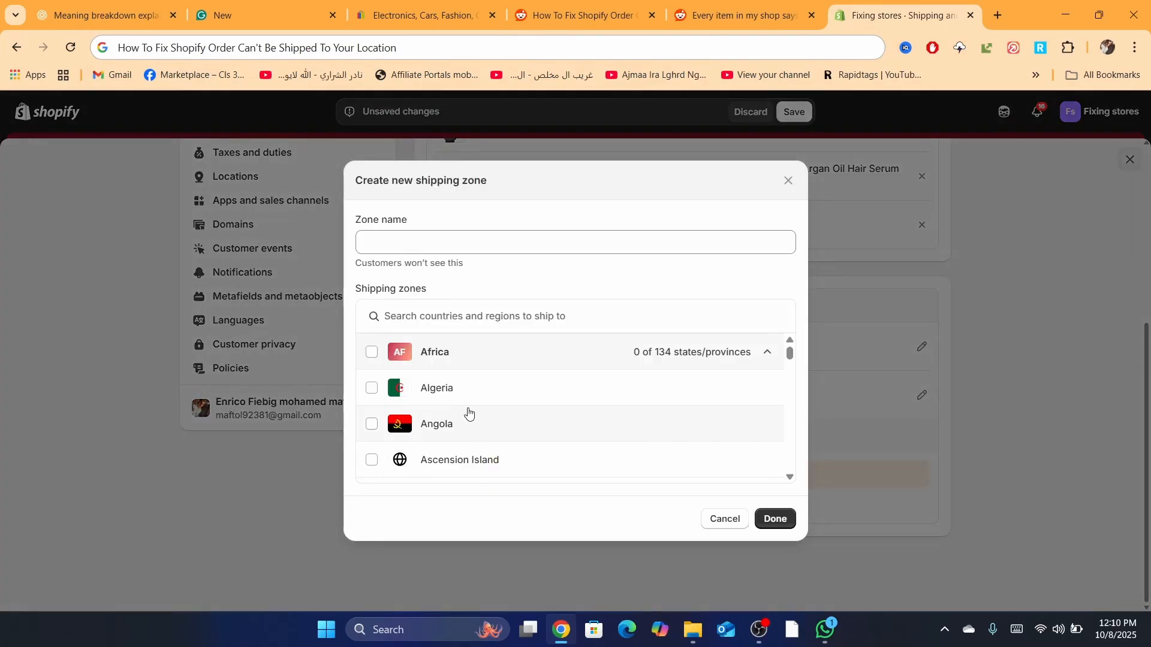
{"action": "left_click", "coordinate": [386, 355]}
{"action": "left_click", "coordinate": [372, 388]}
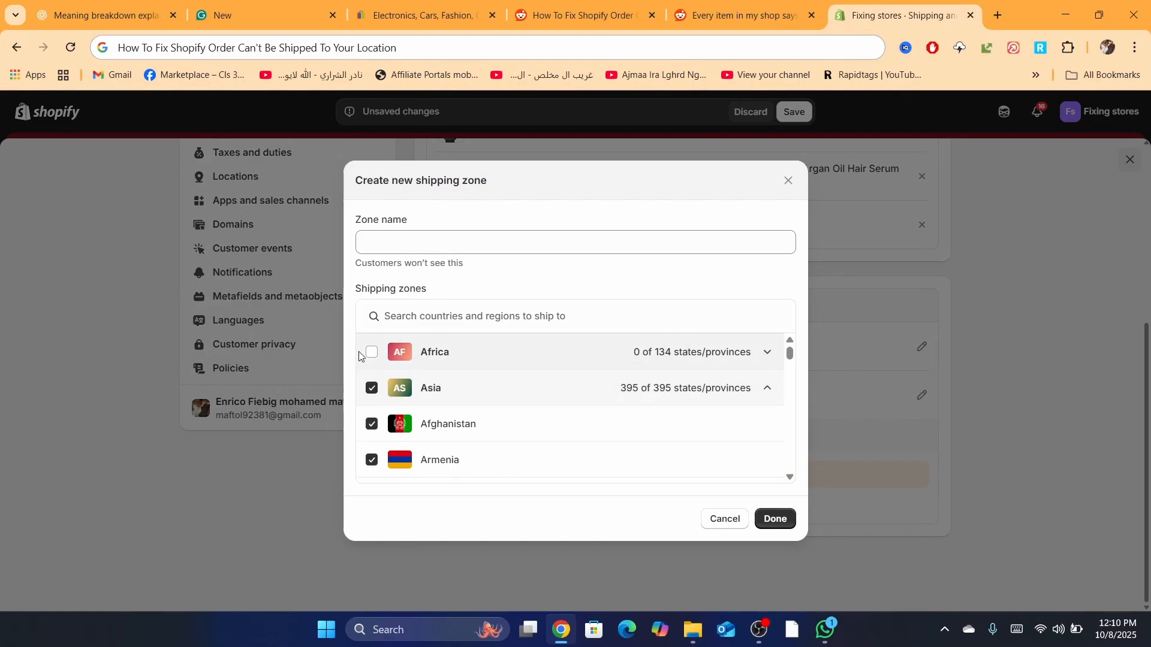
{"action": "left_click", "coordinate": [372, 353]}
{"action": "left_click_drag", "start_coordinate": [789, 357], "coordinate": [791, 386]}
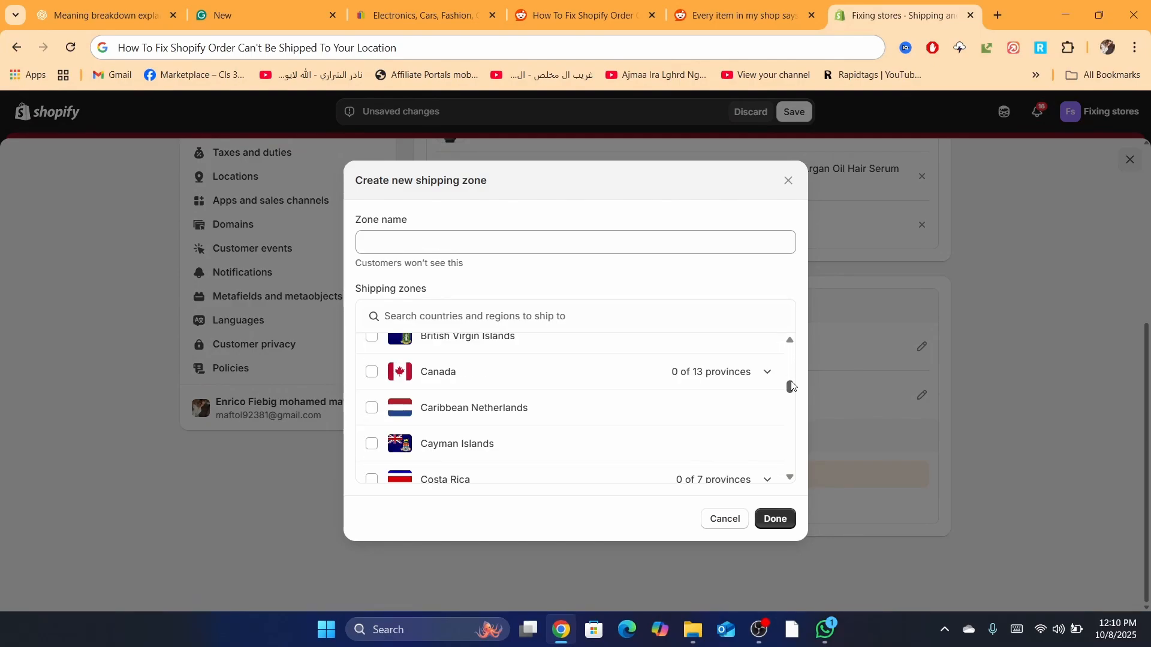
{"action": "left_click", "coordinate": [372, 373]}
{"action": "left_click", "coordinate": [371, 337]}
{"action": "left_click", "coordinate": [771, 520]}
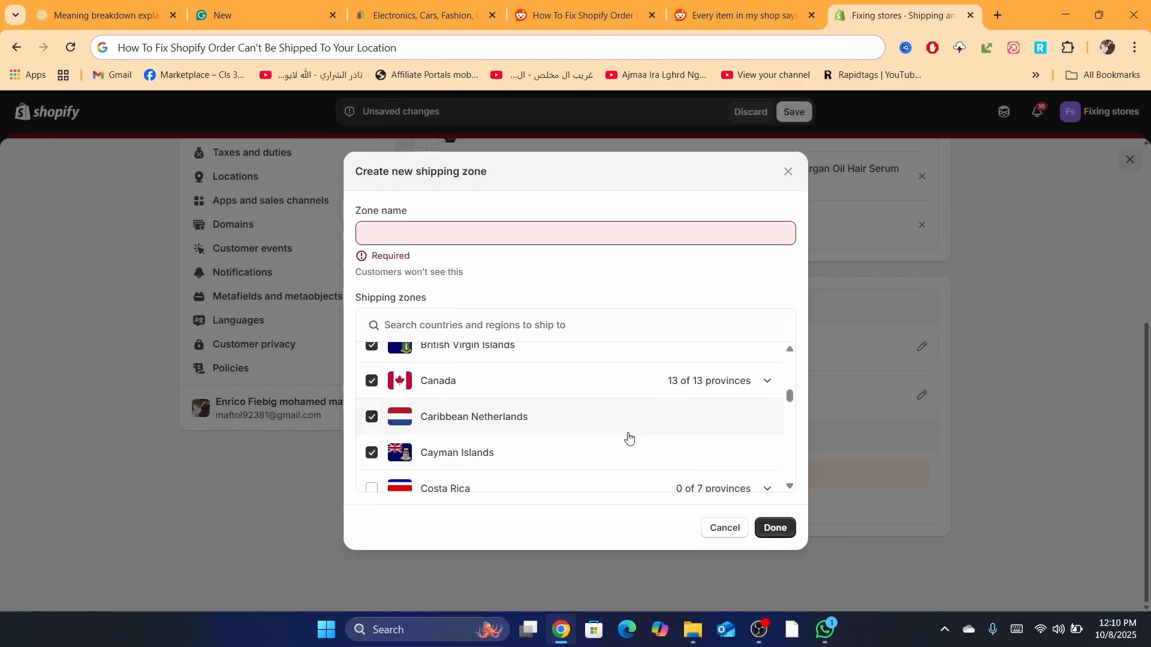
{"action": "left_click", "coordinate": [385, 231]}
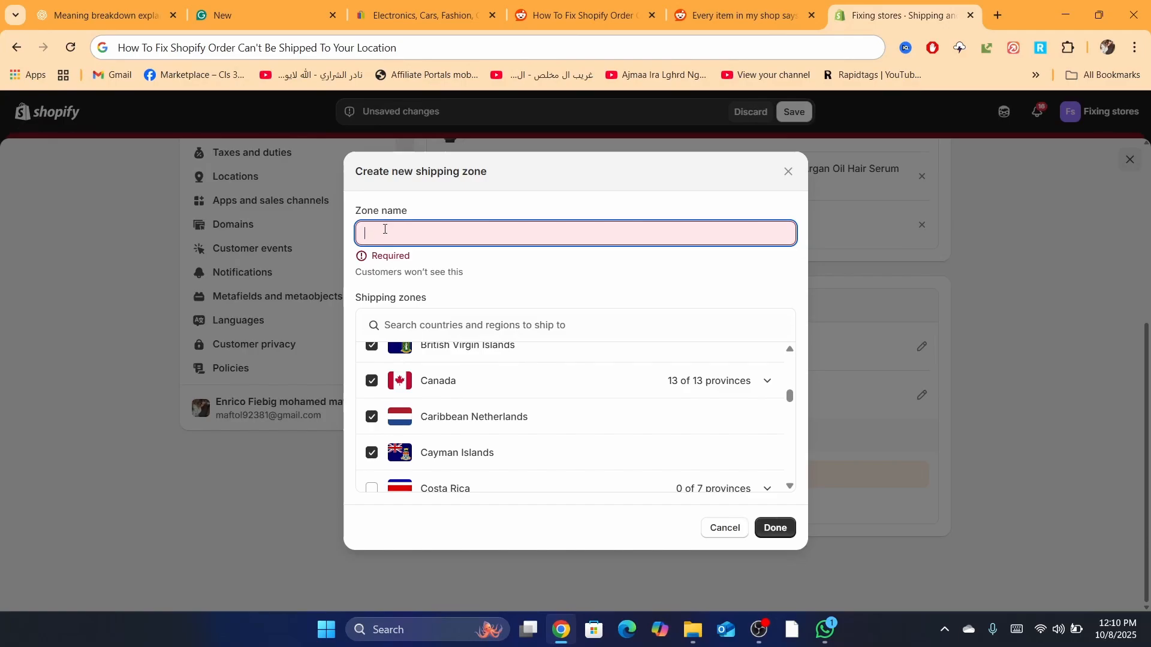
{"action": "type", "text": "whatver"}
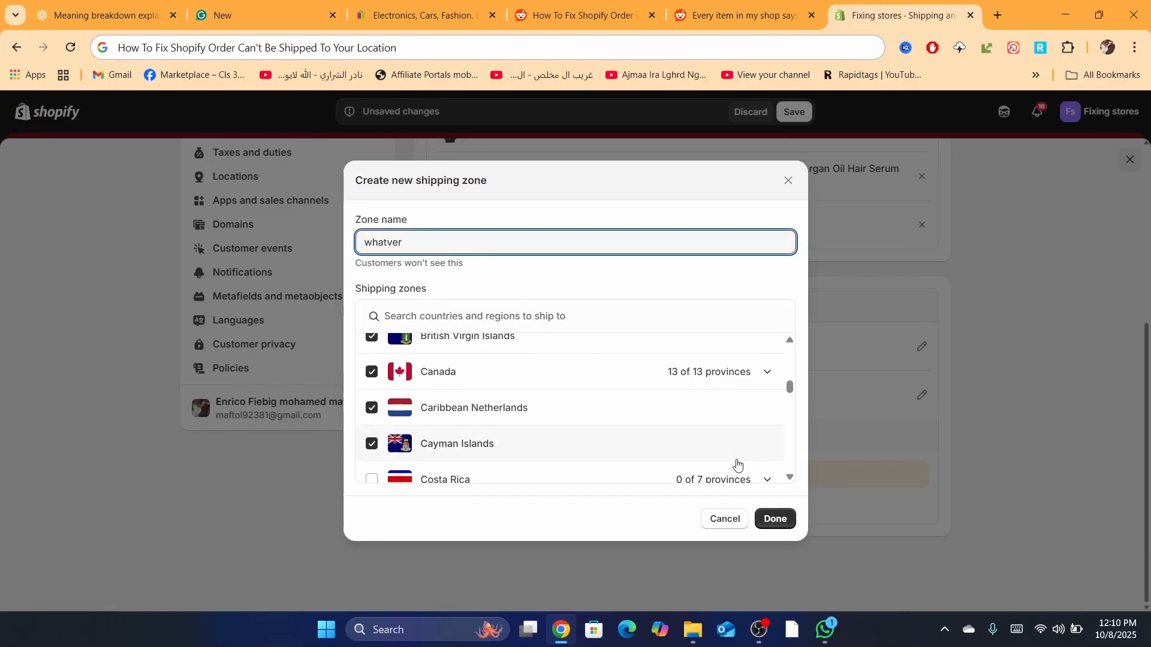
{"action": "left_click", "coordinate": [780, 522]}
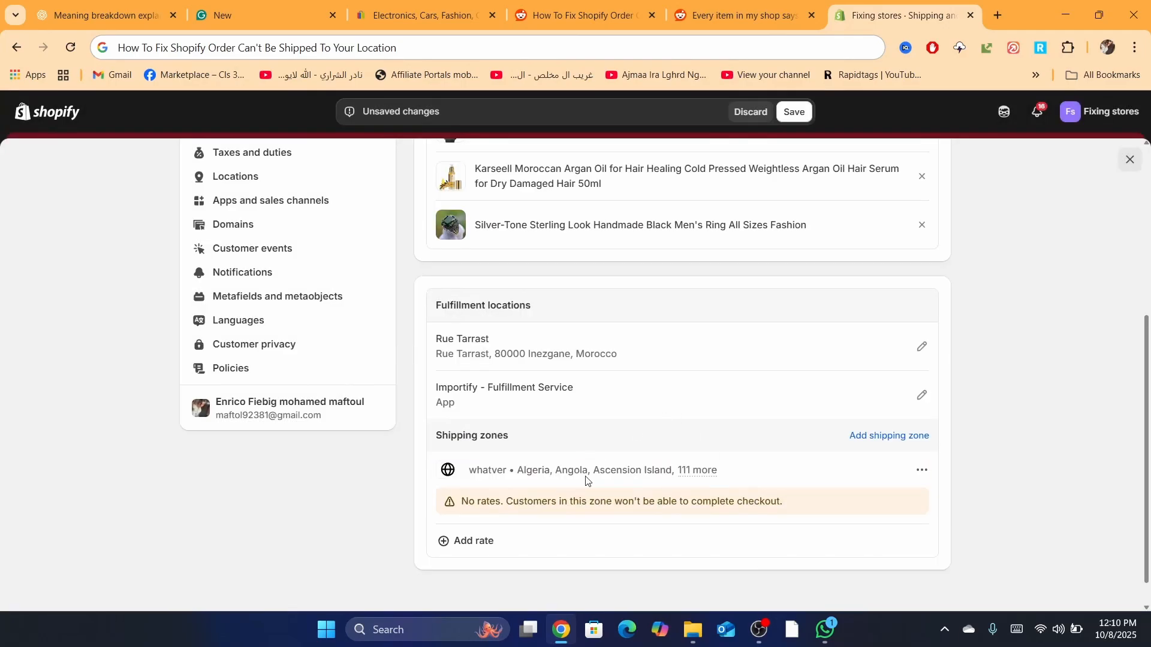
Step: Add a free 0.00 rate named 'standerd' to the zone and save the profile
{"action": "left_click", "coordinate": [467, 542]}
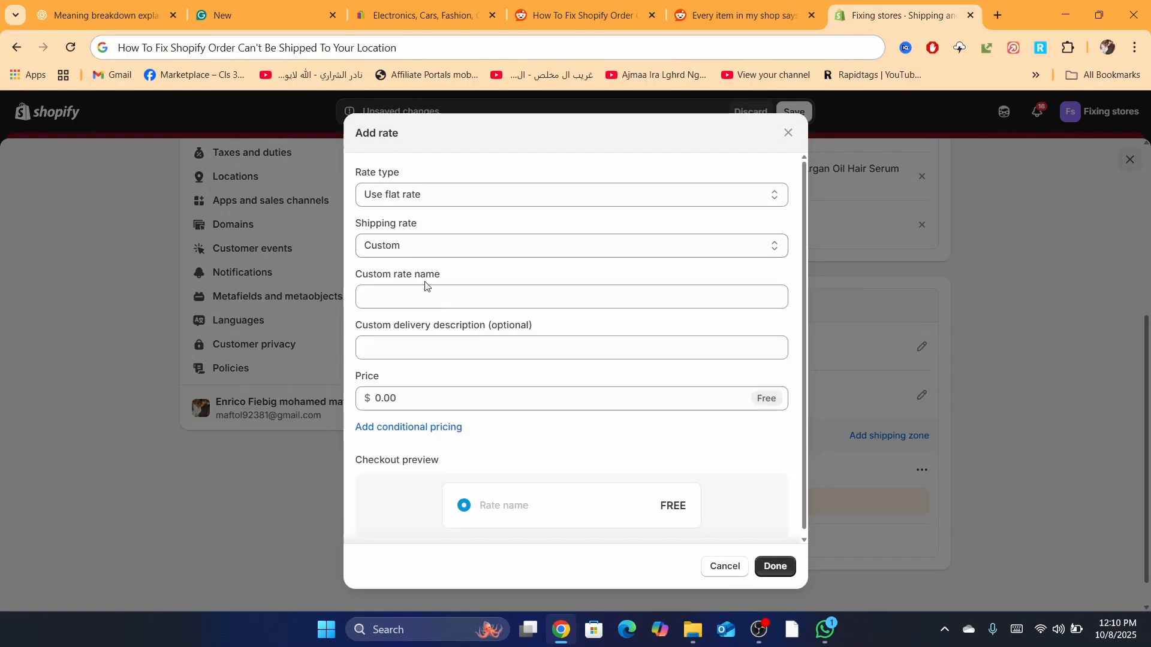
{"action": "left_click", "coordinate": [420, 297]}
{"action": "type", "text": "sta"}
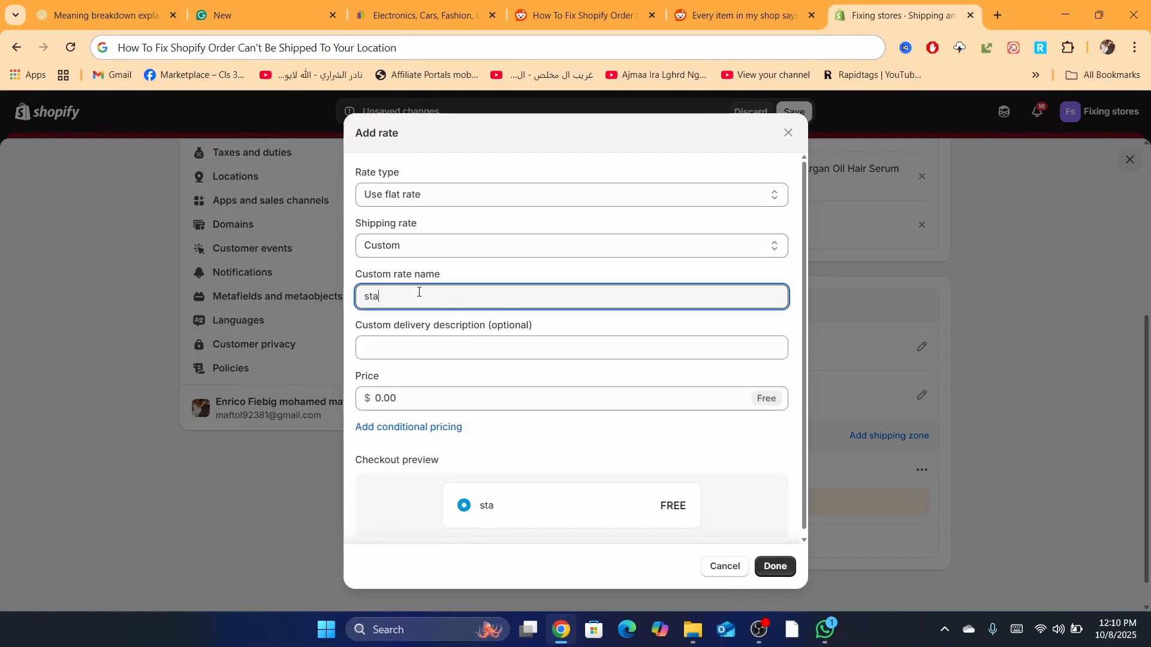
{"action": "type", "text": "nderd"}
{"action": "left_click", "coordinate": [781, 566]}
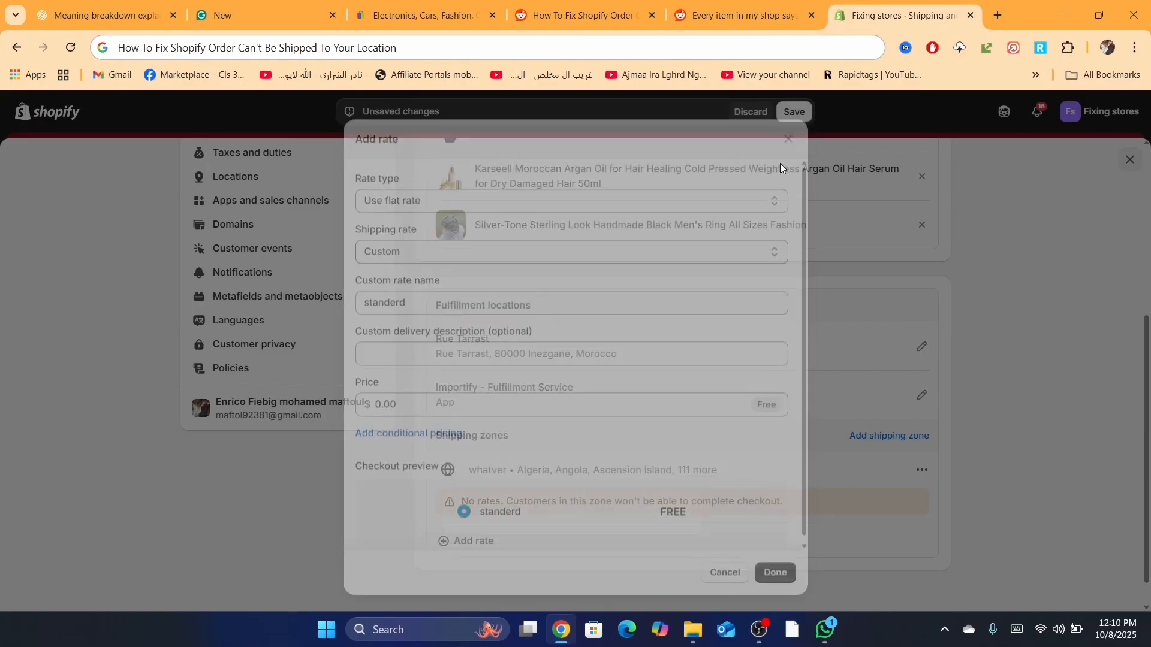
{"action": "left_click", "coordinate": [794, 112]}
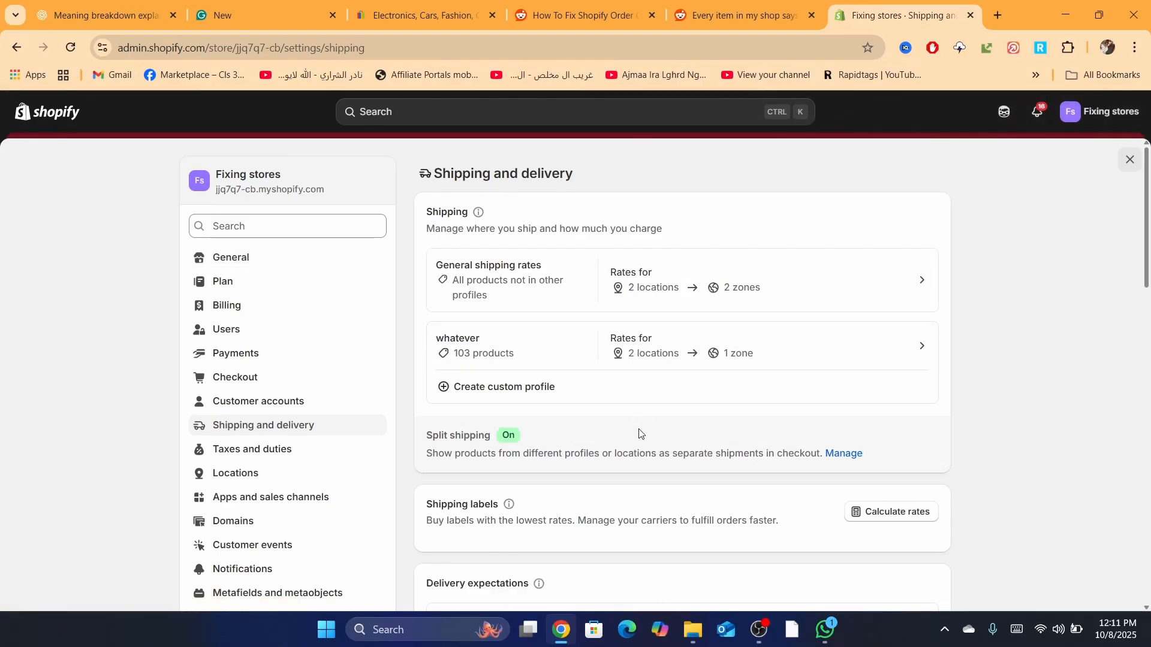
Step: Leave Settings, go to Markets and start a new market
{"action": "key", "text": "Escape"}
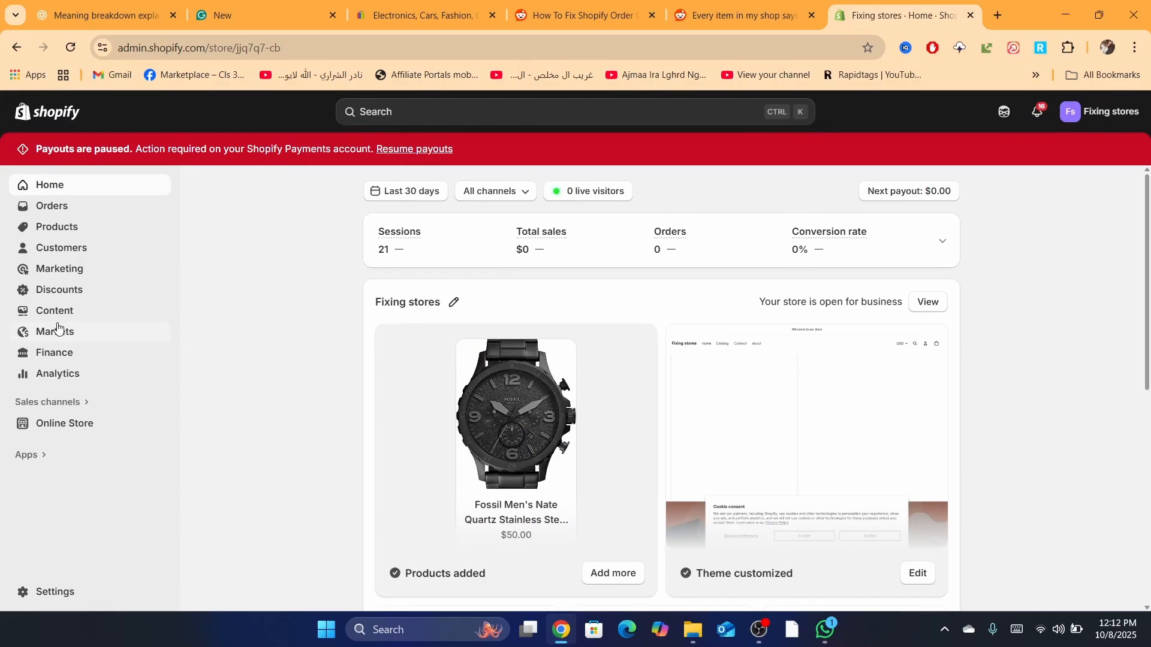
{"action": "left_click", "coordinate": [36, 343]}
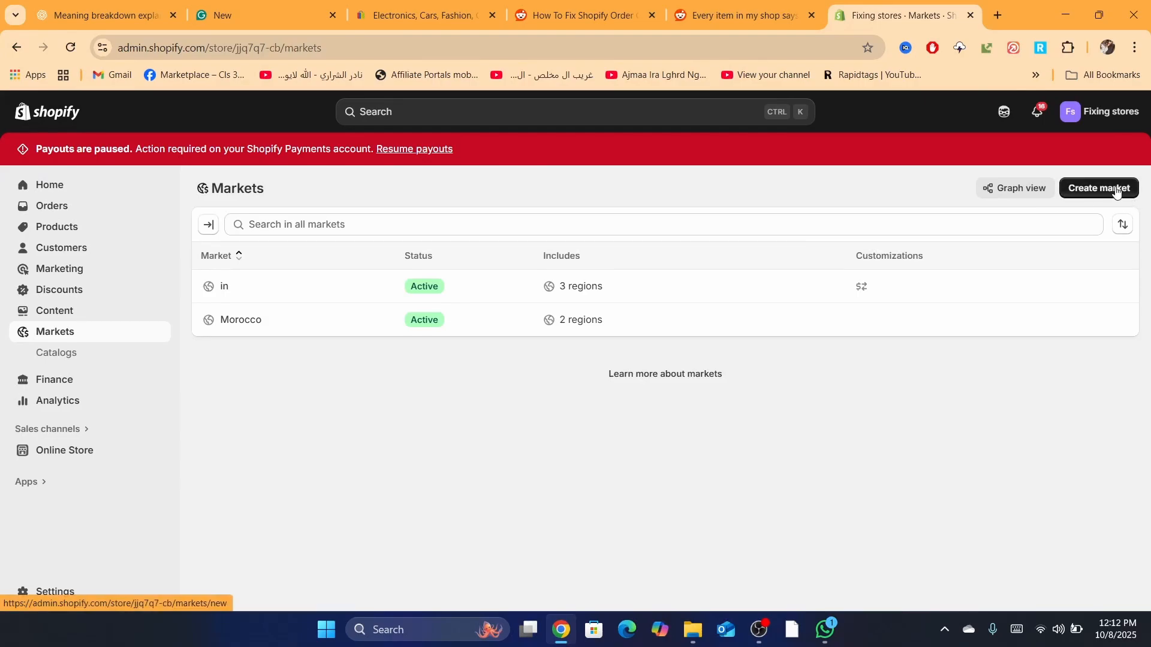
{"action": "left_click", "coordinate": [1112, 191]}
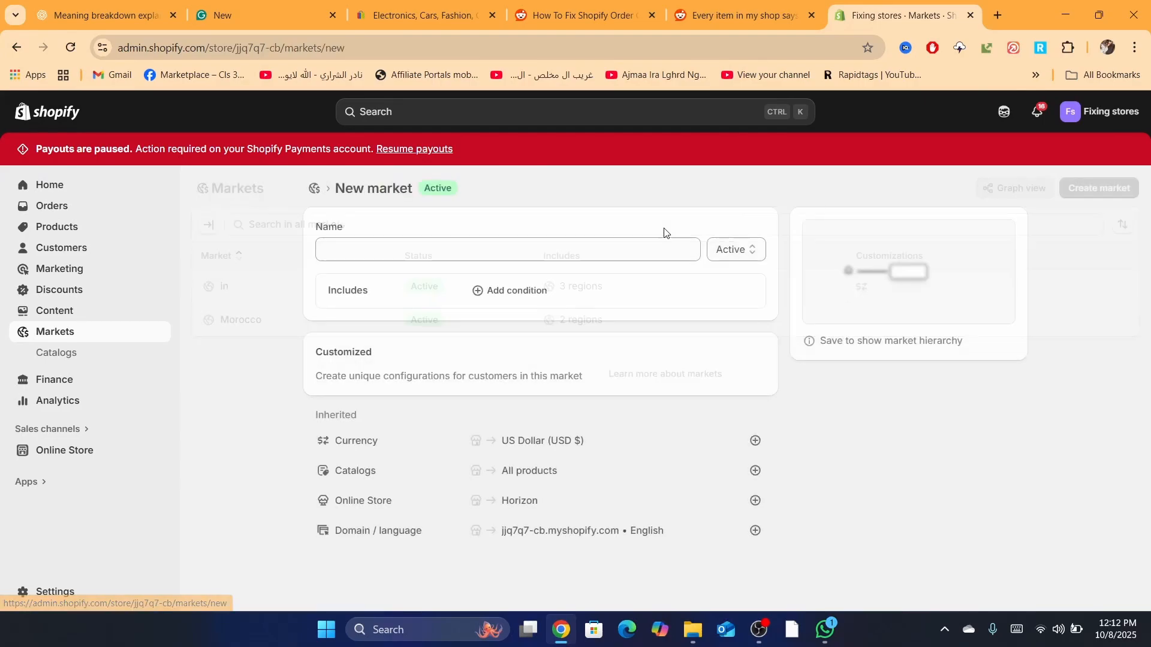
Step: Name the market 'New market' and keep its status Active
{"action": "left_click", "coordinate": [376, 258]}
{"action": "type", "text": "m"}
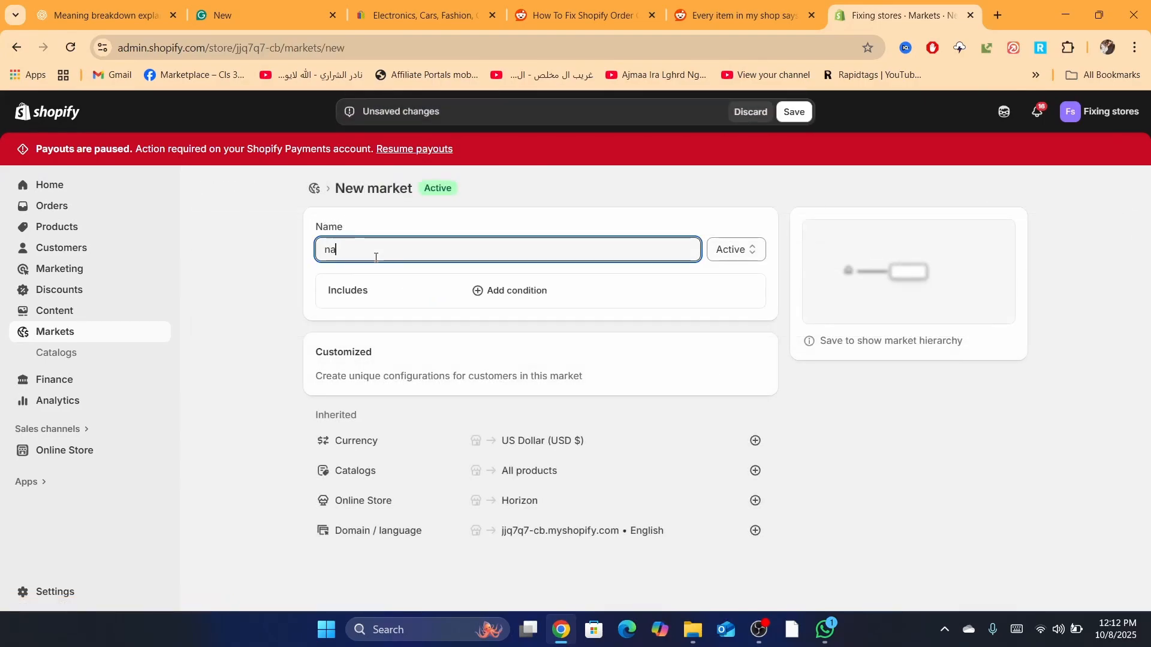
{"action": "key", "text": "BackSpace"}
{"action": "type", "text": "New market"}
{"action": "left_click", "coordinate": [731, 250]}
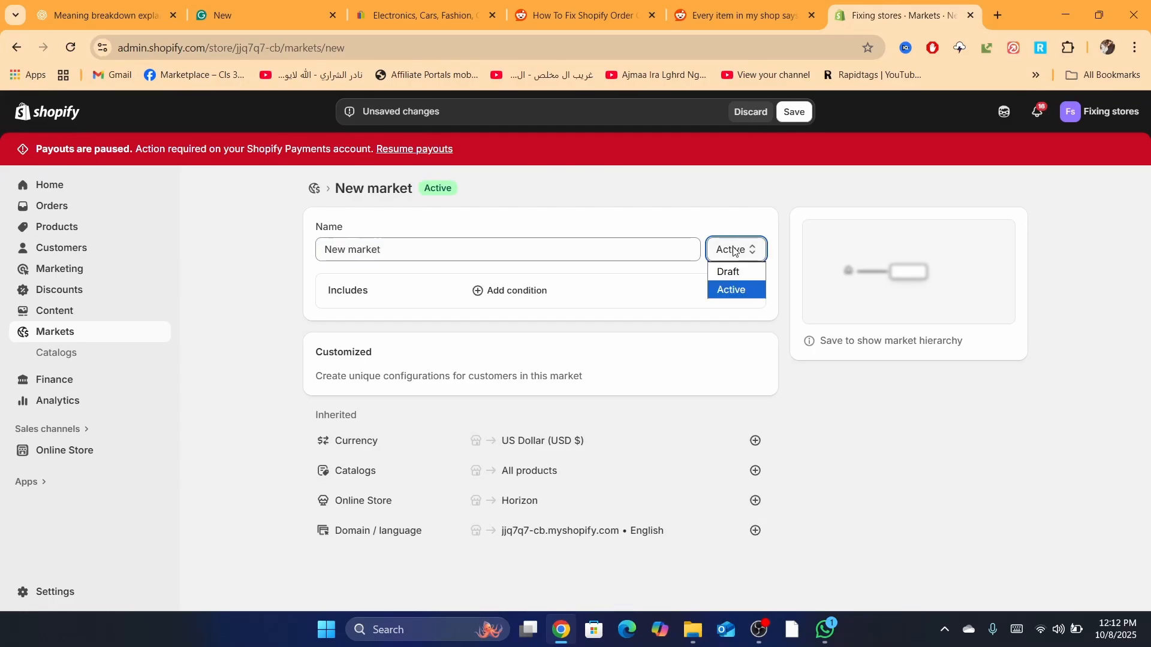
{"action": "left_click", "coordinate": [484, 295]}
Step: Add a region condition that includes all 237 regions
{"action": "left_click", "coordinate": [484, 295]}
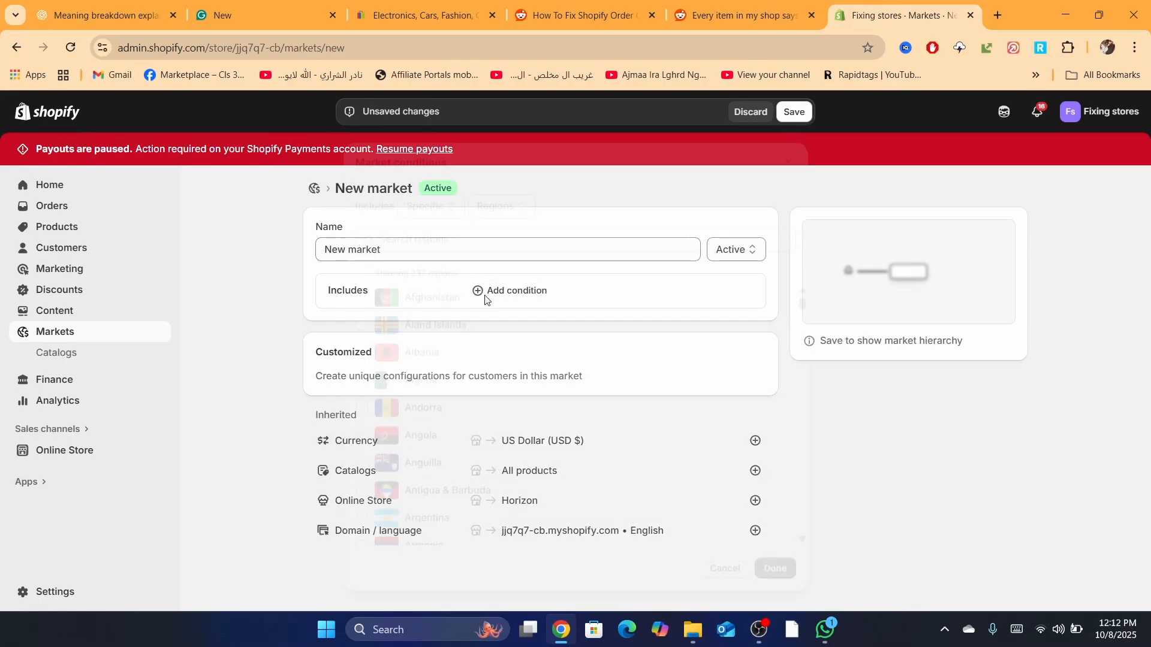
{"action": "left_click", "coordinate": [410, 289]}
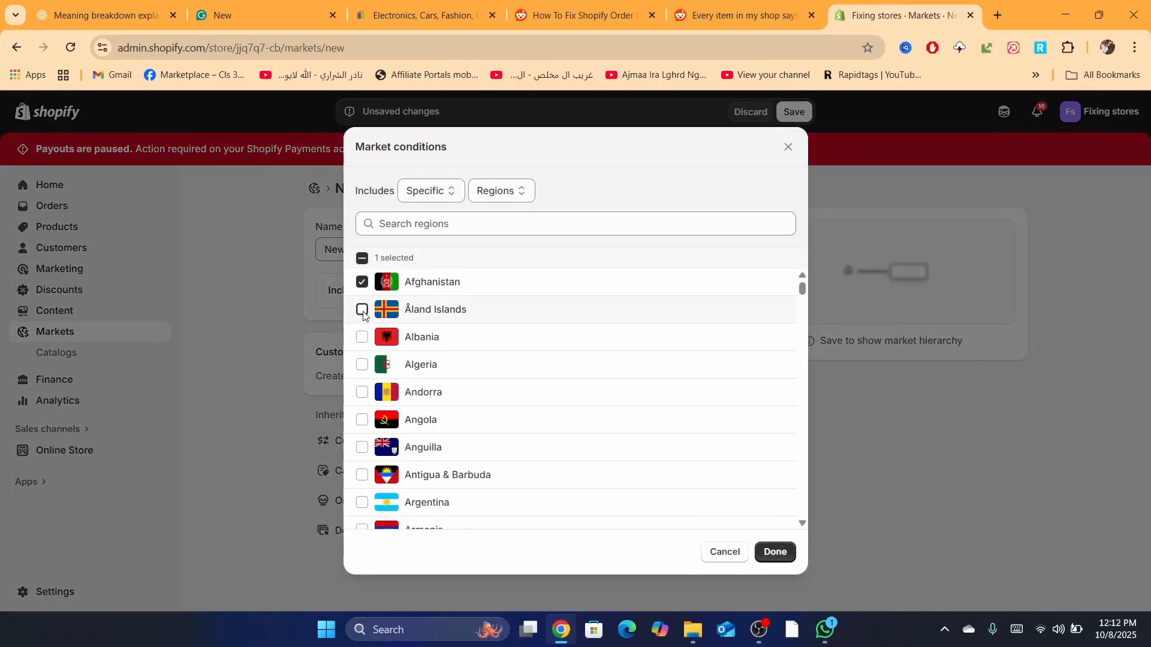
{"action": "left_click", "coordinate": [362, 309]}
{"action": "left_click", "coordinate": [361, 365]}
{"action": "left_click", "coordinate": [407, 193]}
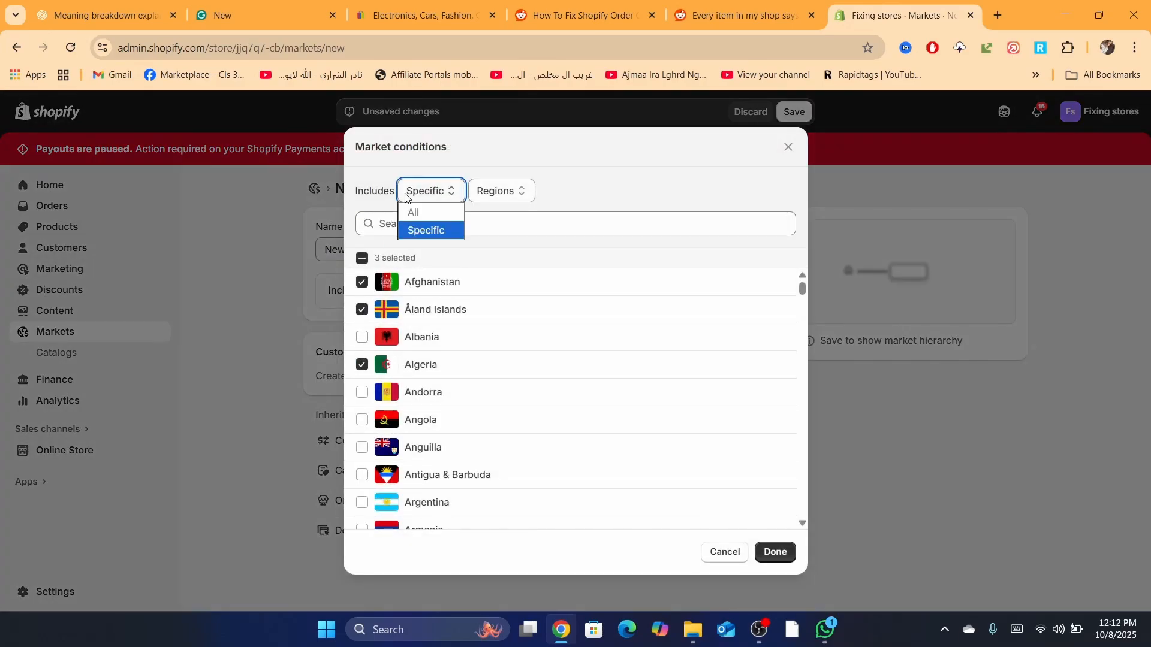
{"action": "left_click", "coordinate": [495, 197]}
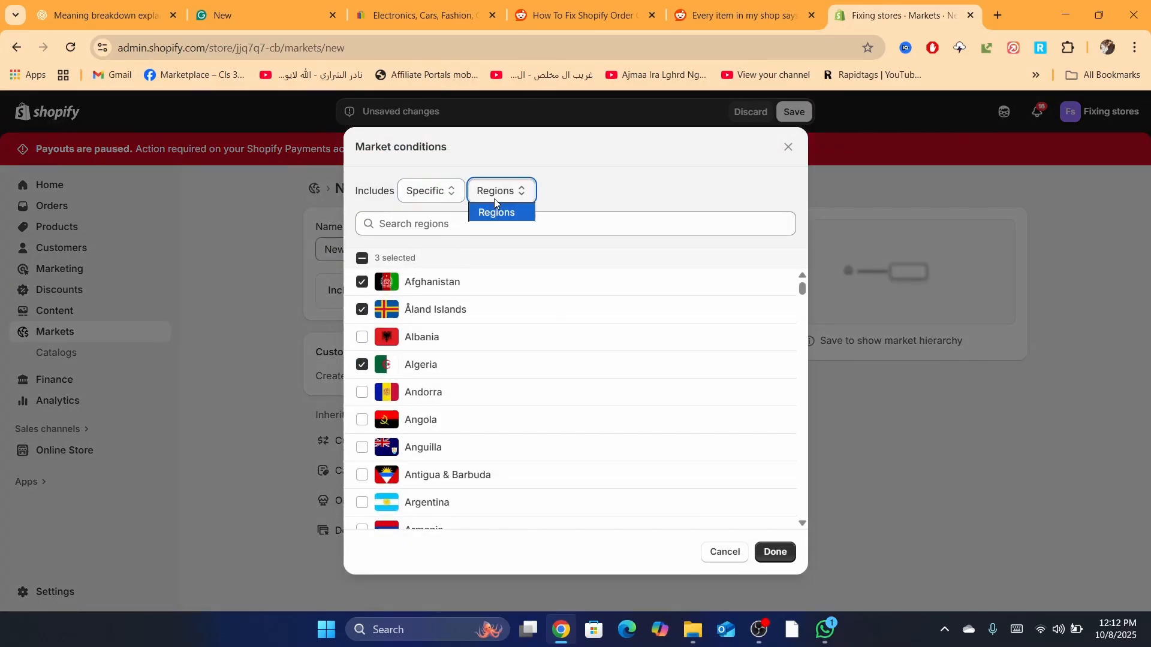
{"action": "left_click", "coordinate": [362, 420]}
{"action": "left_click", "coordinate": [363, 420]}
{"action": "left_click", "coordinate": [362, 448]}
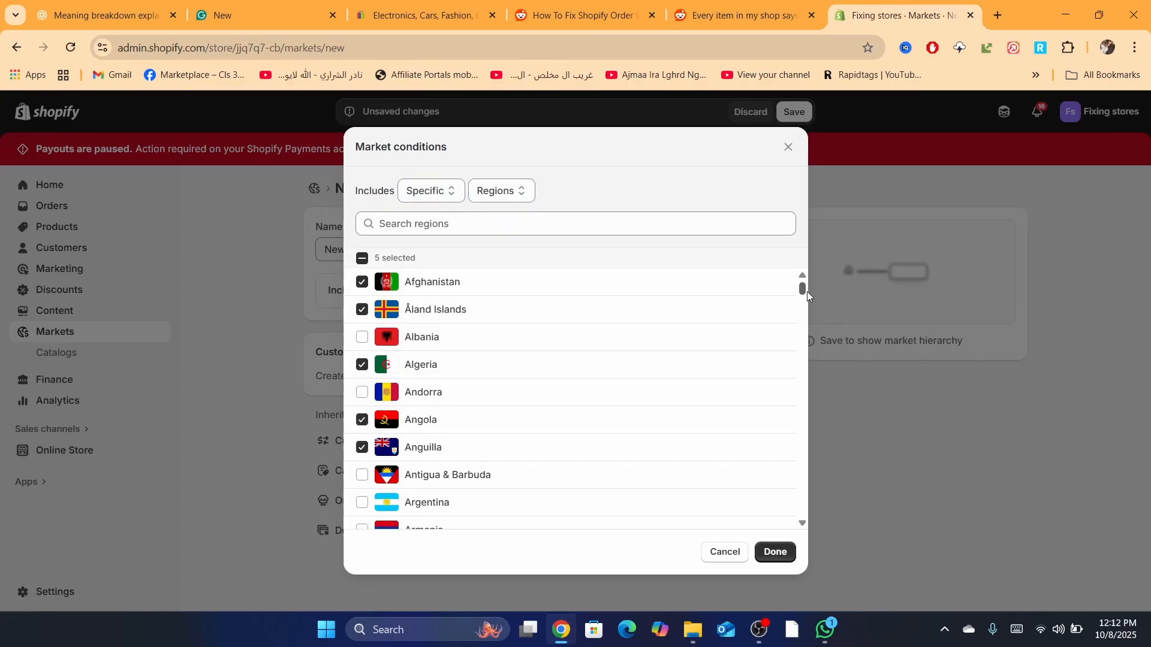
{"action": "left_click", "coordinate": [363, 260]}
{"action": "left_click", "coordinate": [362, 259]}
{"action": "left_click", "coordinate": [362, 259]}
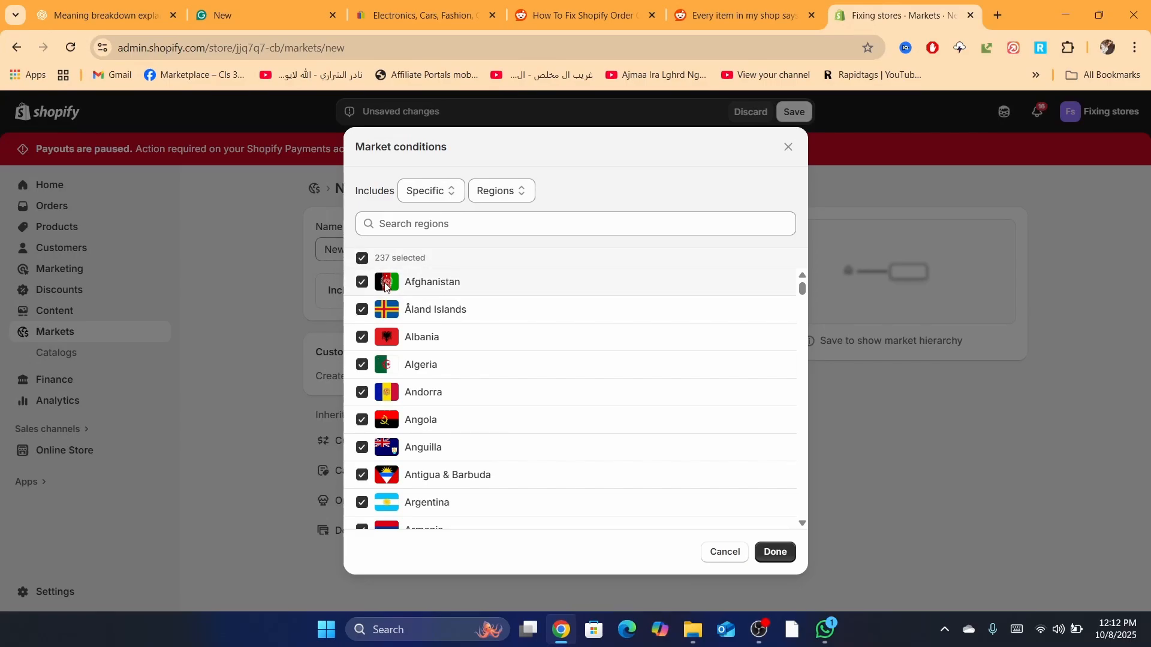
{"action": "left_click", "coordinate": [425, 232]}
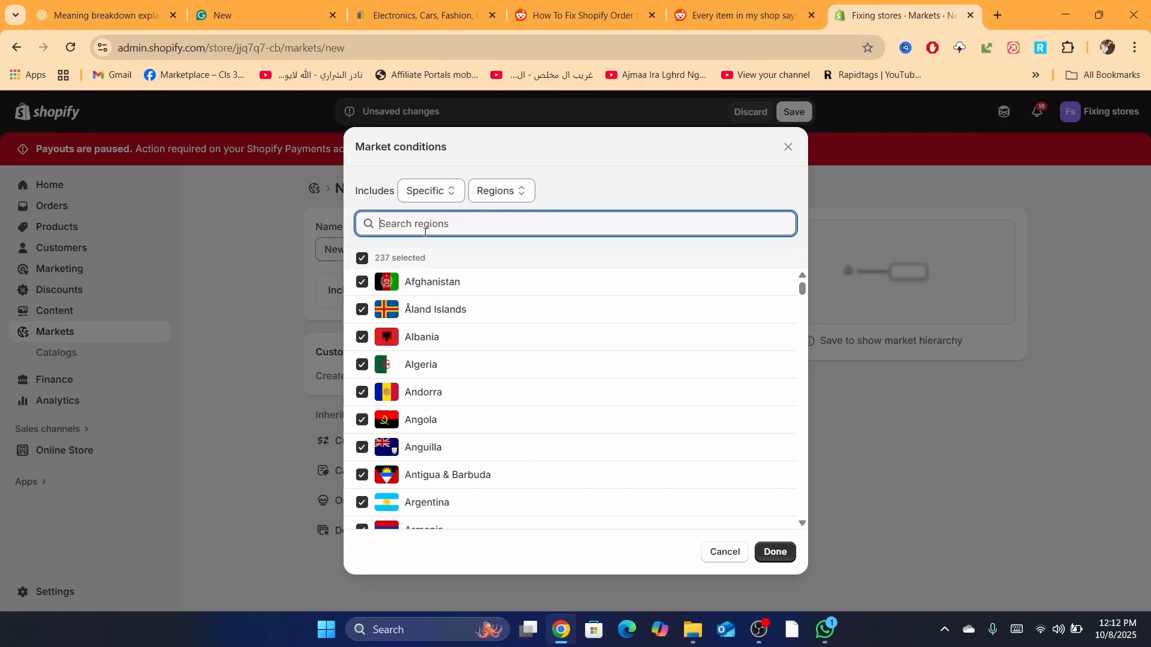
{"action": "type", "text": "uni"}
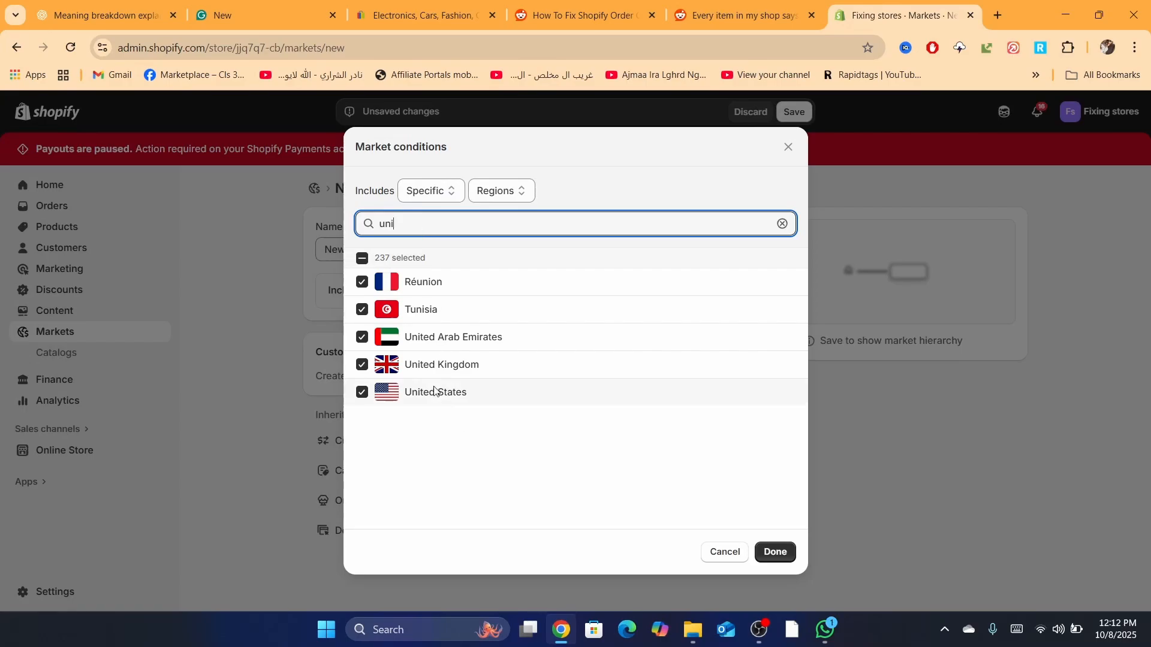
{"action": "left_click", "coordinate": [775, 552]}
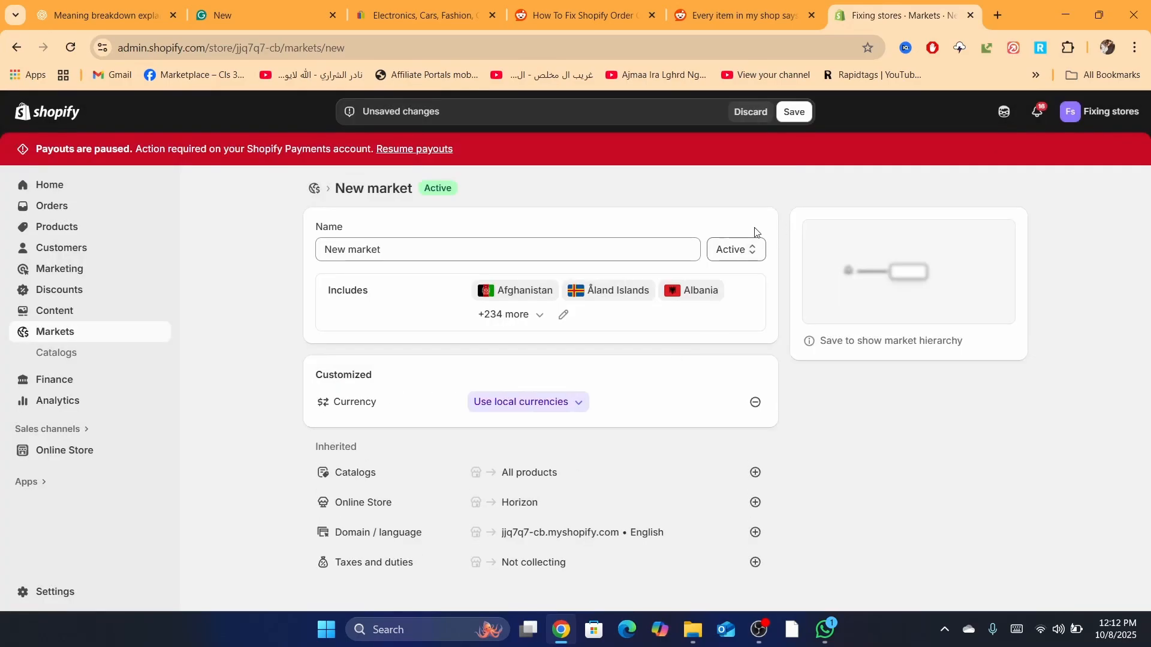
Step: Save the market, then start a new catalog from New market's Catalogs section
{"action": "left_click", "coordinate": [794, 112]}
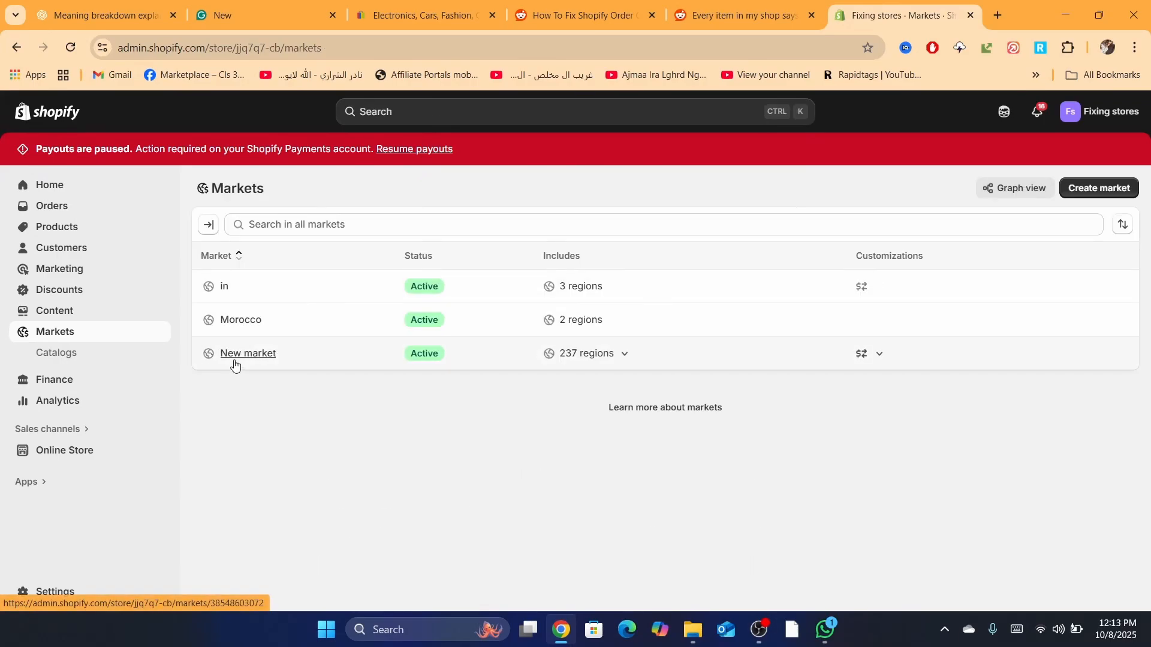
{"action": "left_click", "coordinate": [243, 356]}
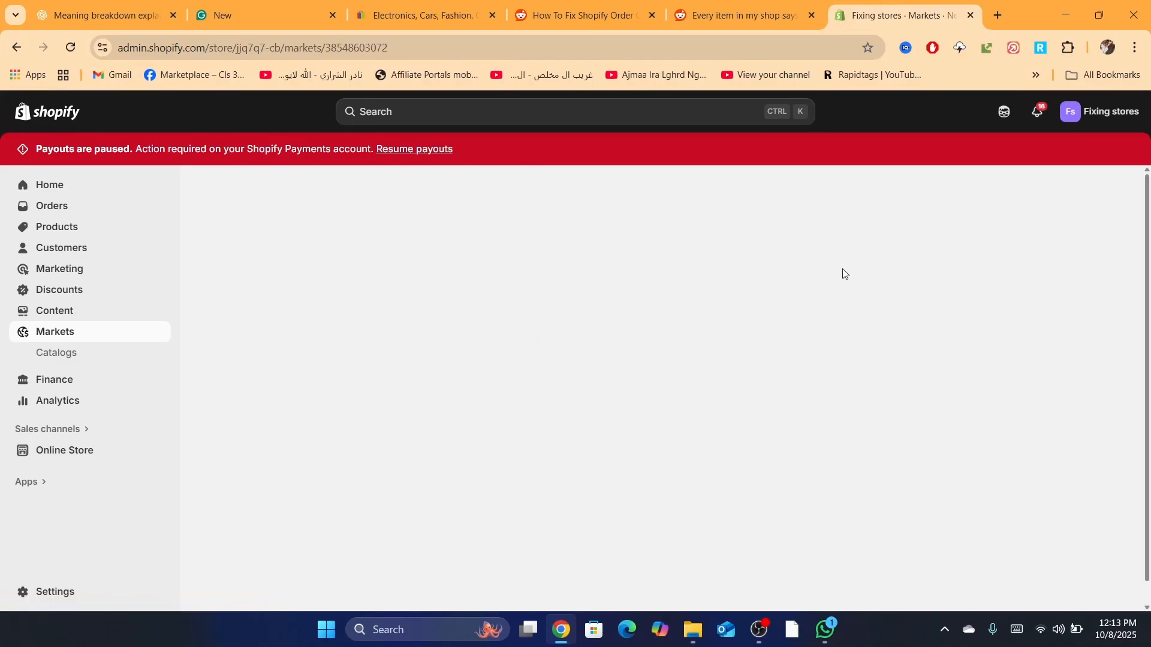
{"action": "scroll", "coordinate": [1149, 223], "scroll_direction": "down", "scroll_amount": 2}
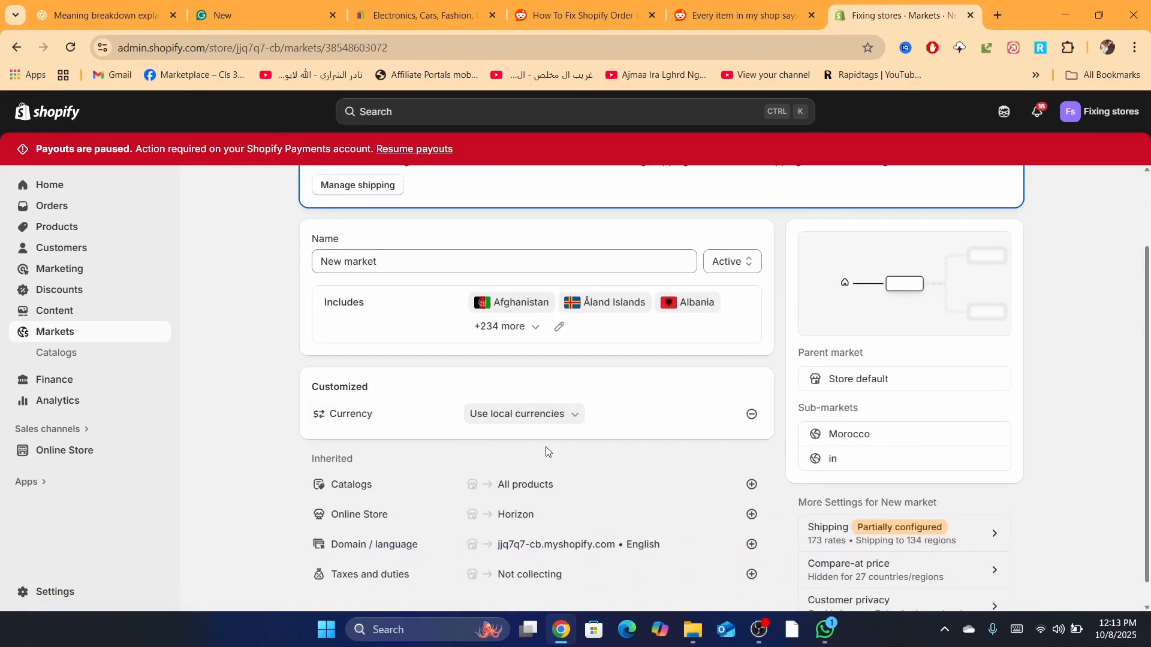
{"action": "left_click", "coordinate": [749, 486]}
{"action": "left_click", "coordinate": [650, 527]}
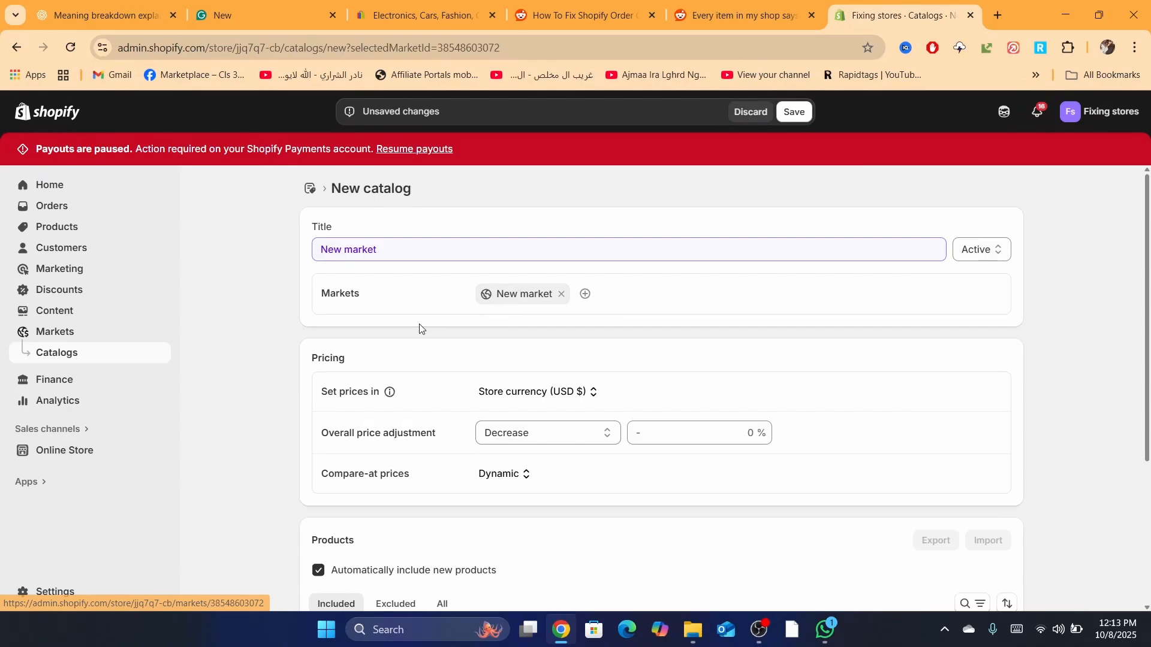
Step: Review the catalog's four products and save New market as an active catalog
{"action": "scroll", "coordinate": [442, 465], "scroll_direction": "down", "scroll_amount": 3}
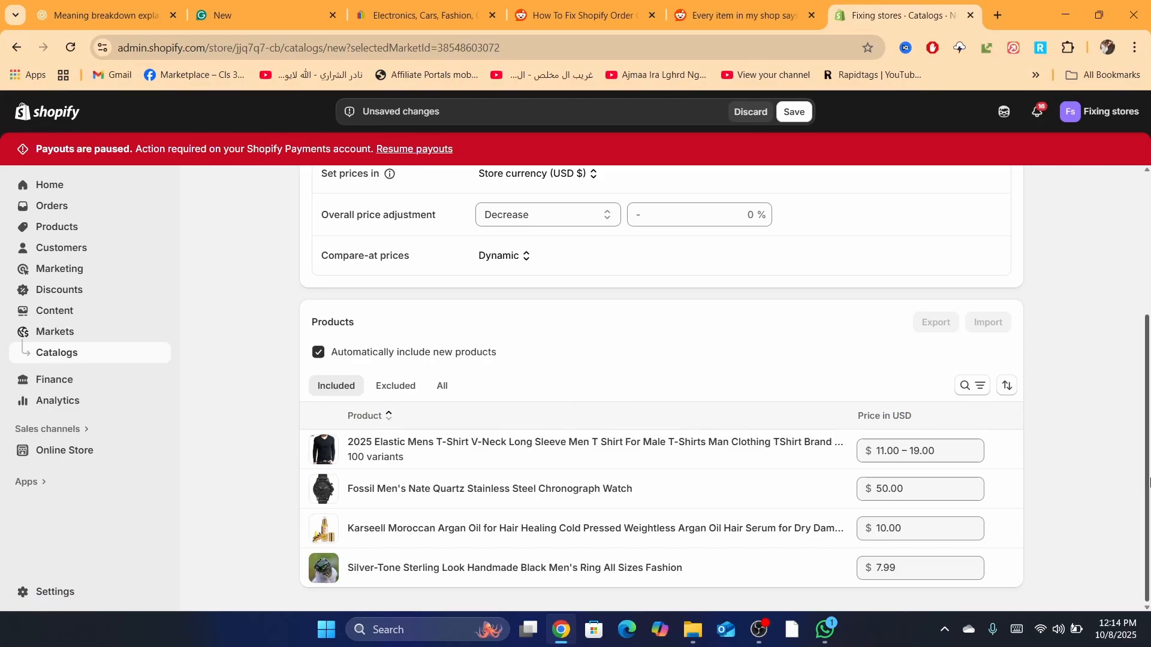
{"action": "scroll", "coordinate": [841, 419], "scroll_direction": "up", "scroll_amount": 4}
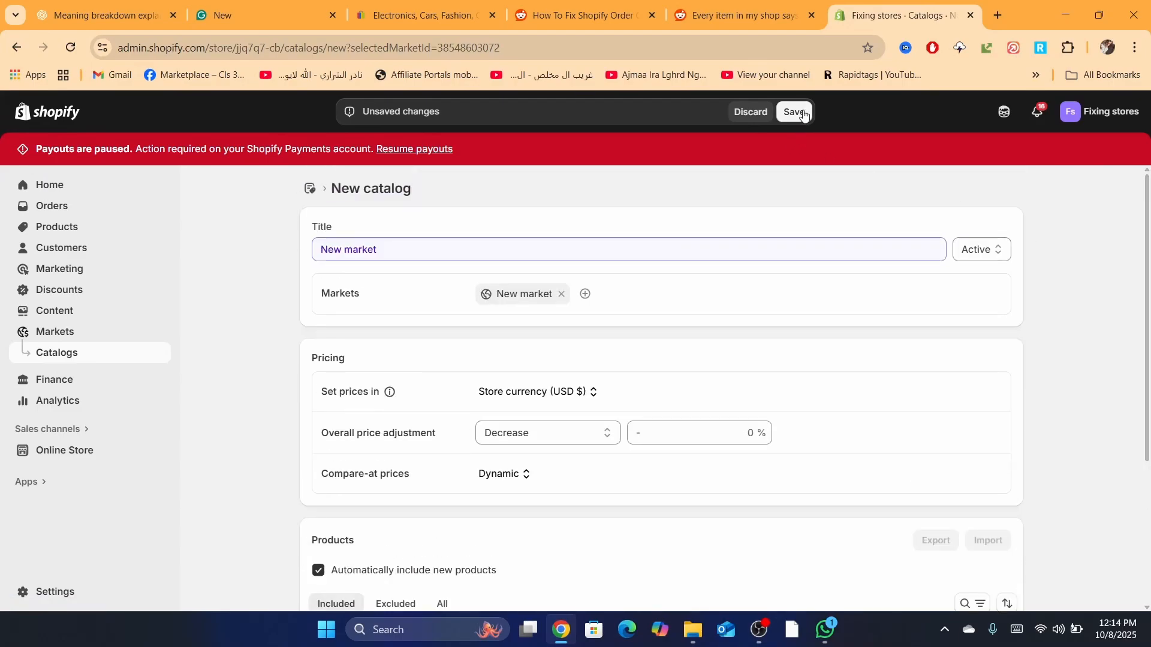
{"action": "left_click", "coordinate": [803, 112]}
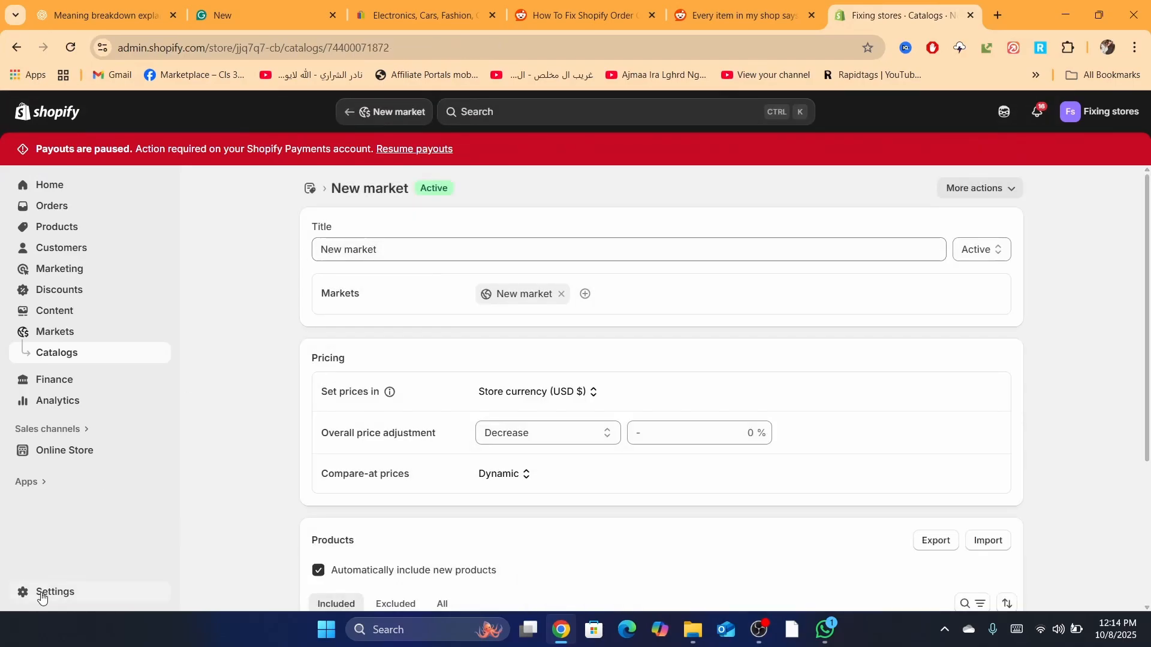
Step: Open the General shipping rates profile and scroll down to its Domestic and International zones
{"action": "left_click", "coordinate": [41, 593]}
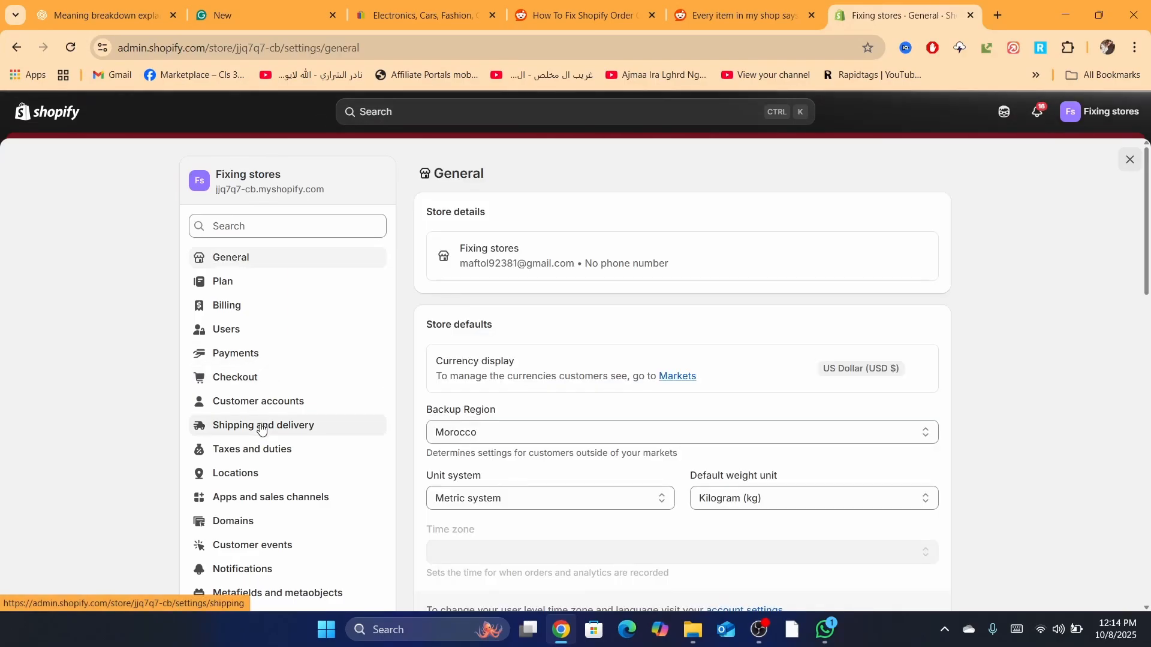
{"action": "left_click", "coordinate": [247, 431]}
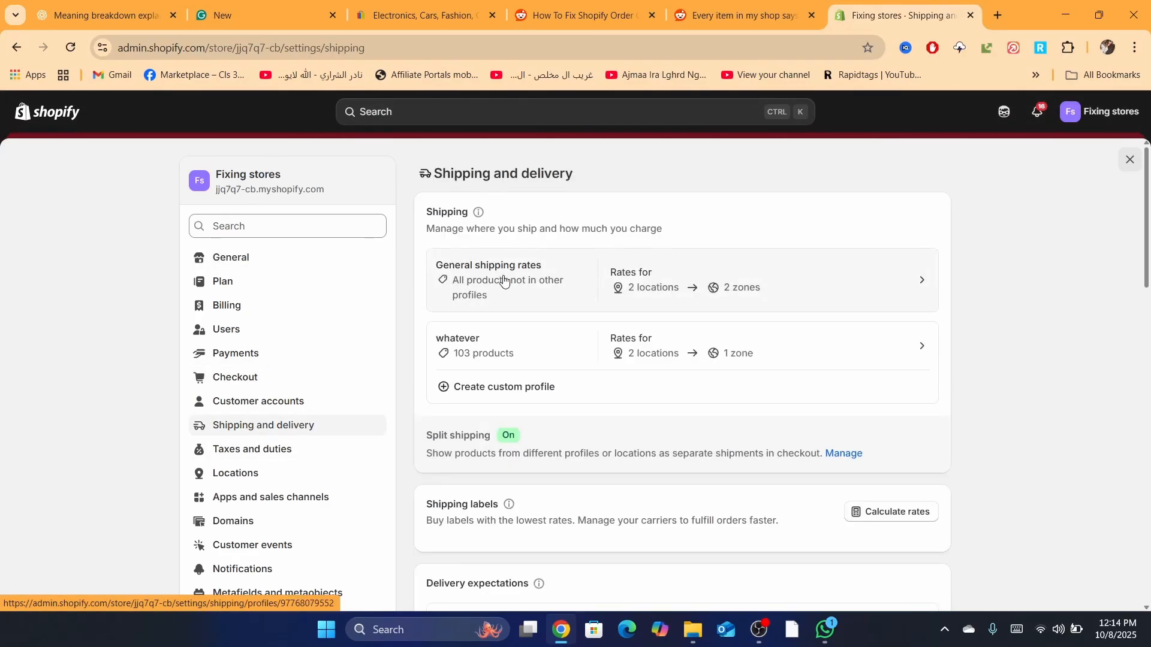
{"action": "left_click", "coordinate": [503, 280]}
{"action": "scroll", "coordinate": [563, 568], "scroll_direction": "down", "scroll_amount": 5}
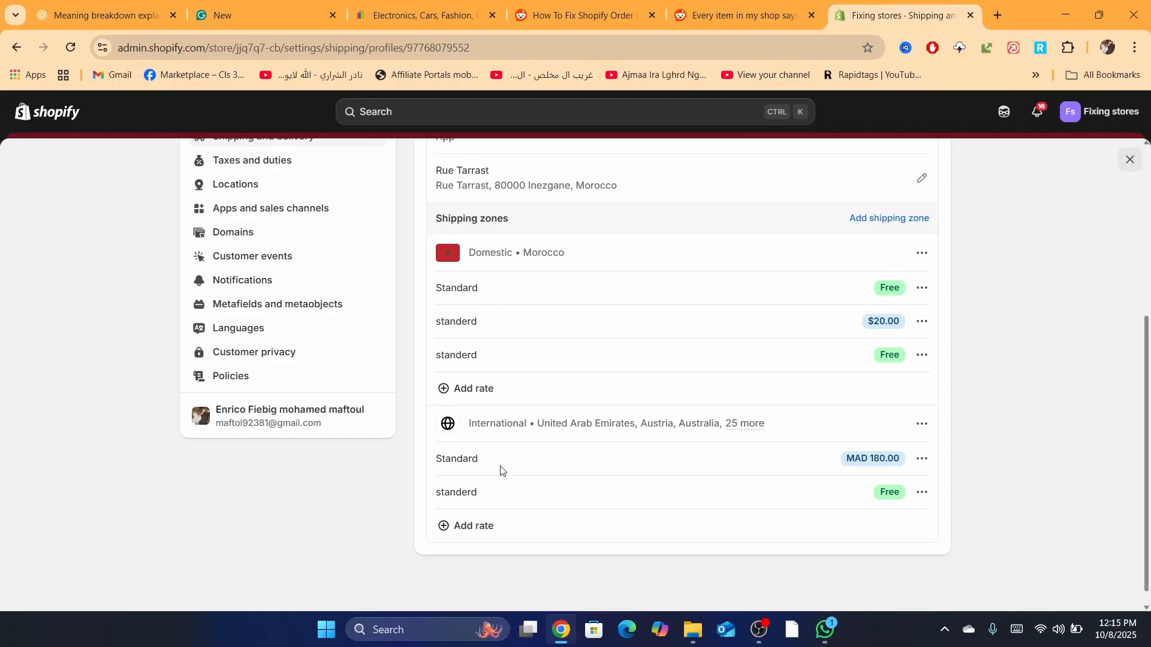
Step: Add a free 0.00 rate named 'standerd' to the International zone and save the profile
{"action": "left_click", "coordinate": [502, 531]}
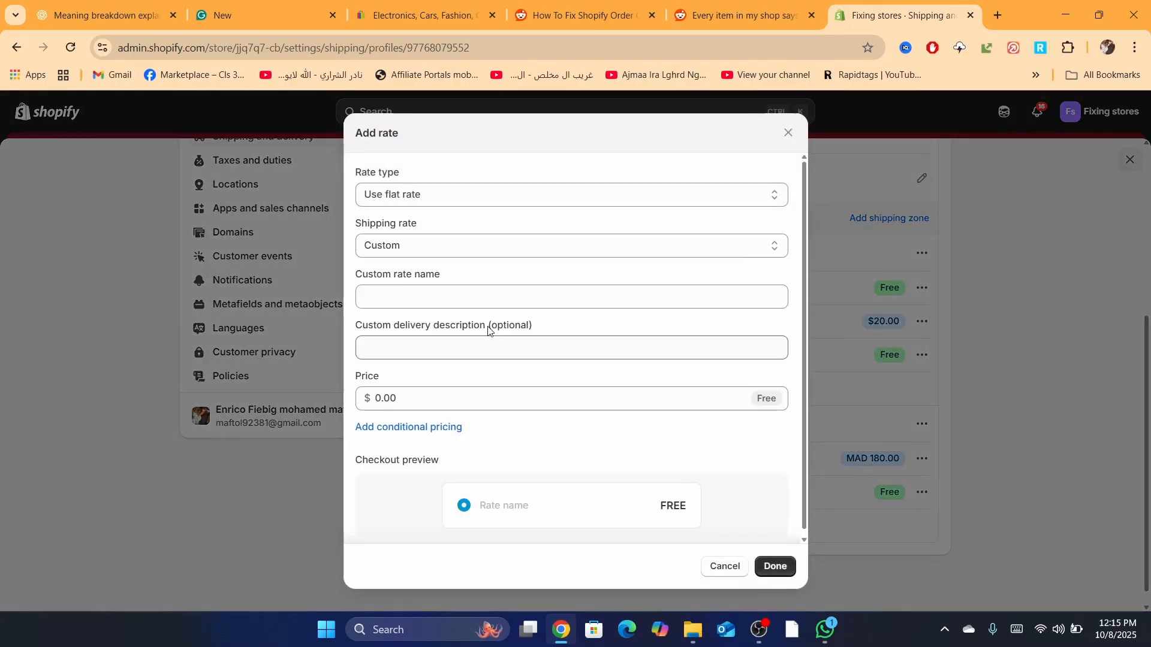
{"action": "left_click", "coordinate": [436, 293]}
{"action": "type", "text": "sy"}
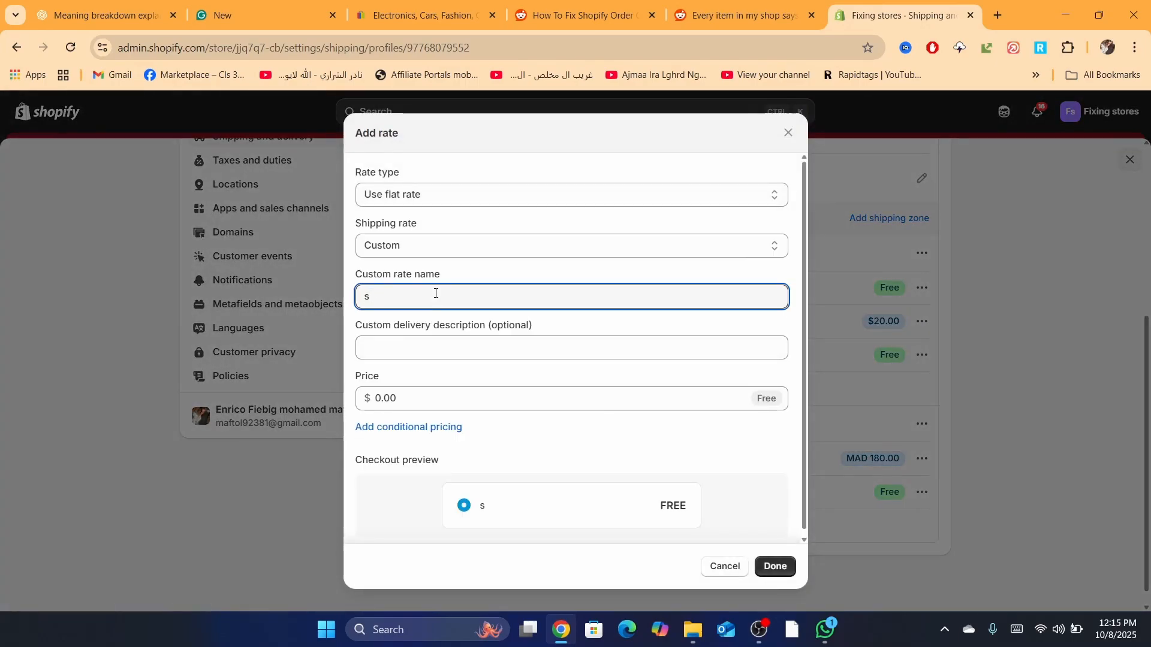
{"action": "key", "text": "BackSpace"}
{"action": "type", "text": "standerd"}
{"action": "left_click", "coordinate": [805, 566]}
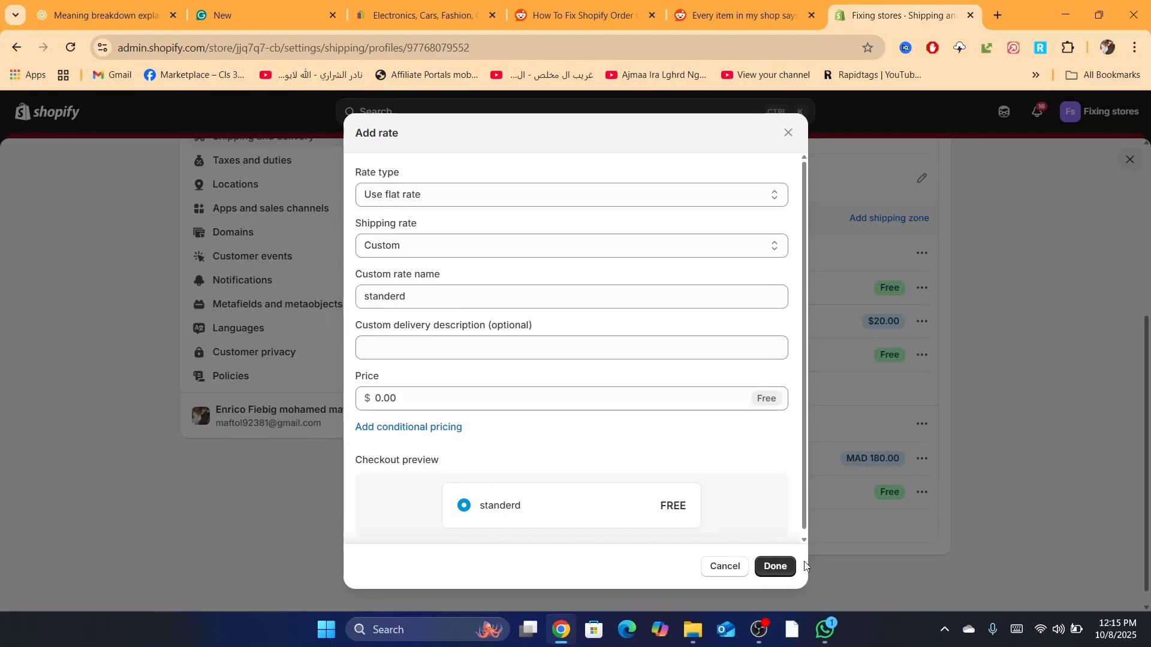
{"action": "left_click", "coordinate": [774, 566]}
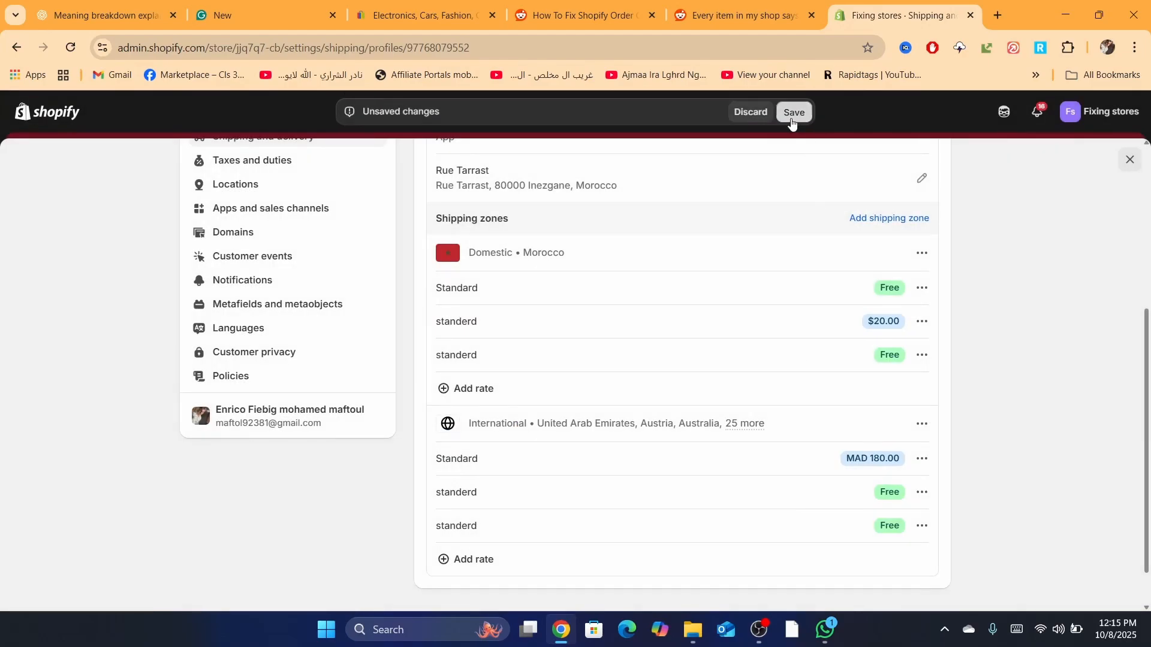
{"action": "left_click", "coordinate": [792, 114]}
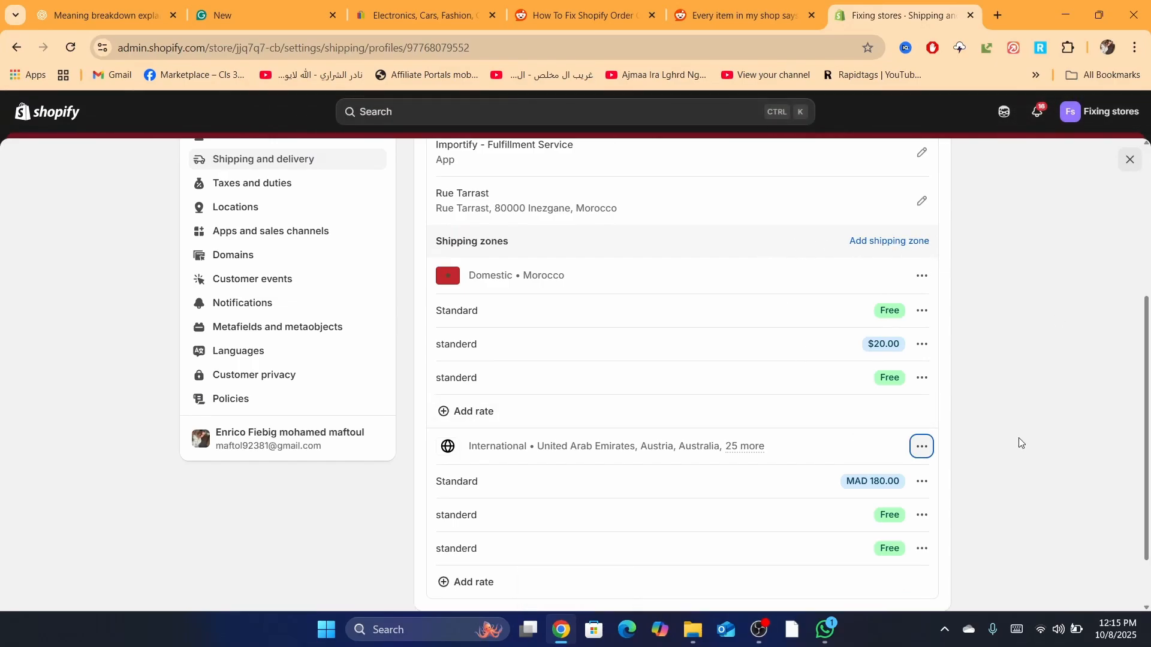
Step: Add all African countries to the International zone and save the General shipping profile
{"action": "left_click", "coordinate": [921, 447]}
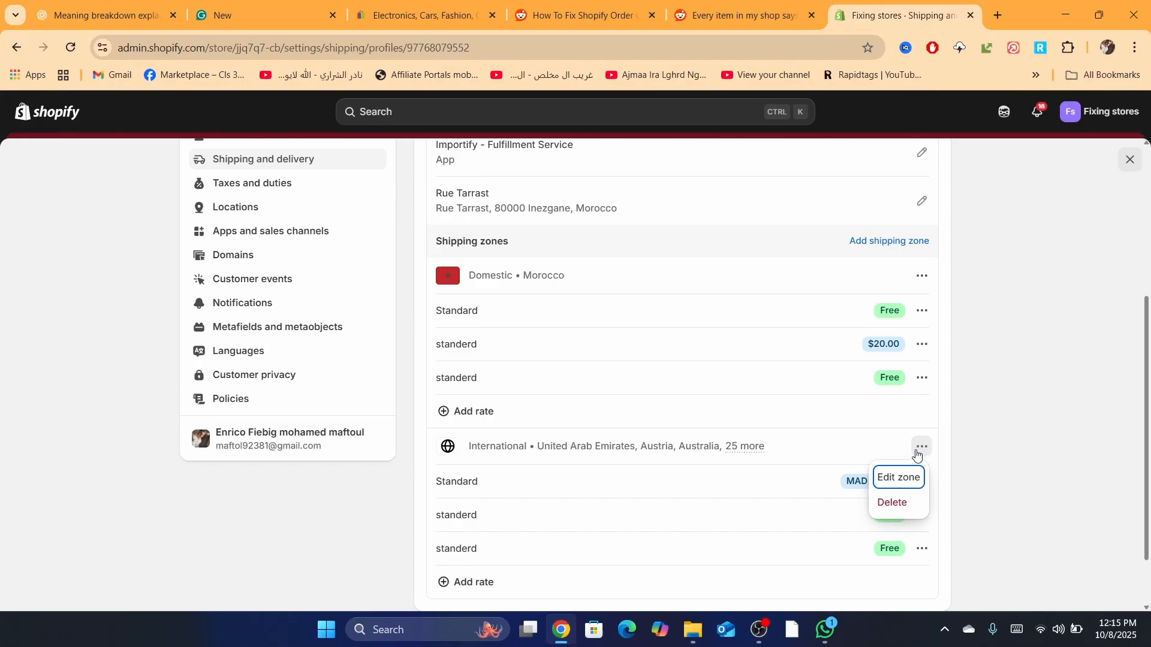
{"action": "left_click", "coordinate": [888, 477]}
{"action": "left_click", "coordinate": [372, 353]}
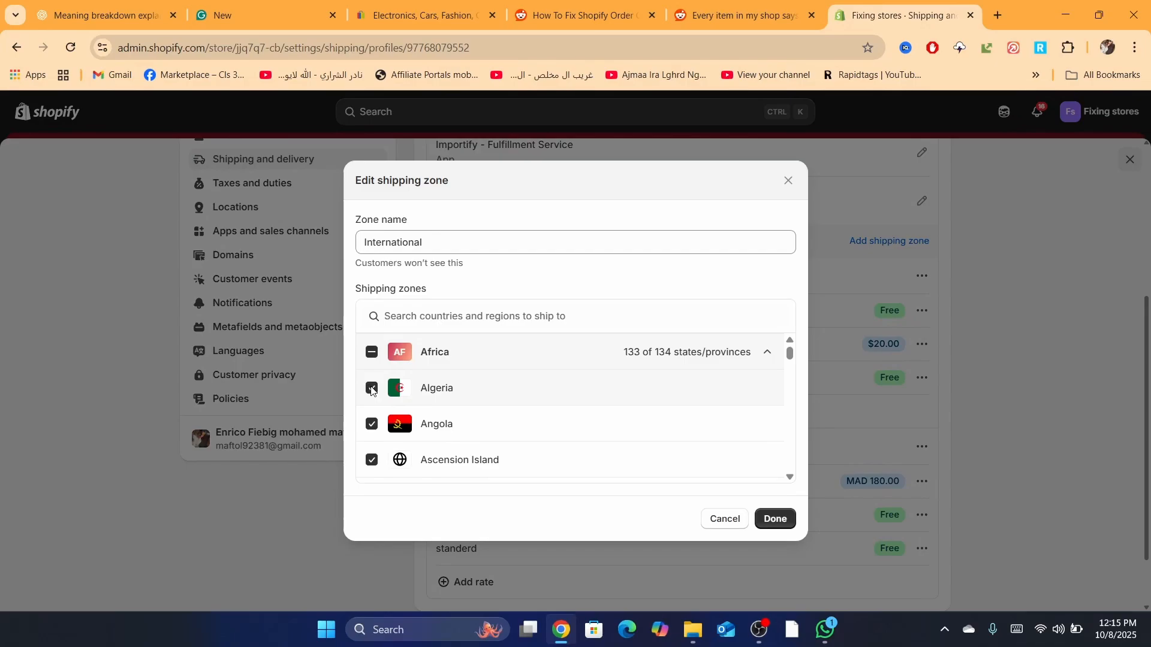
{"action": "left_click", "coordinate": [775, 519]}
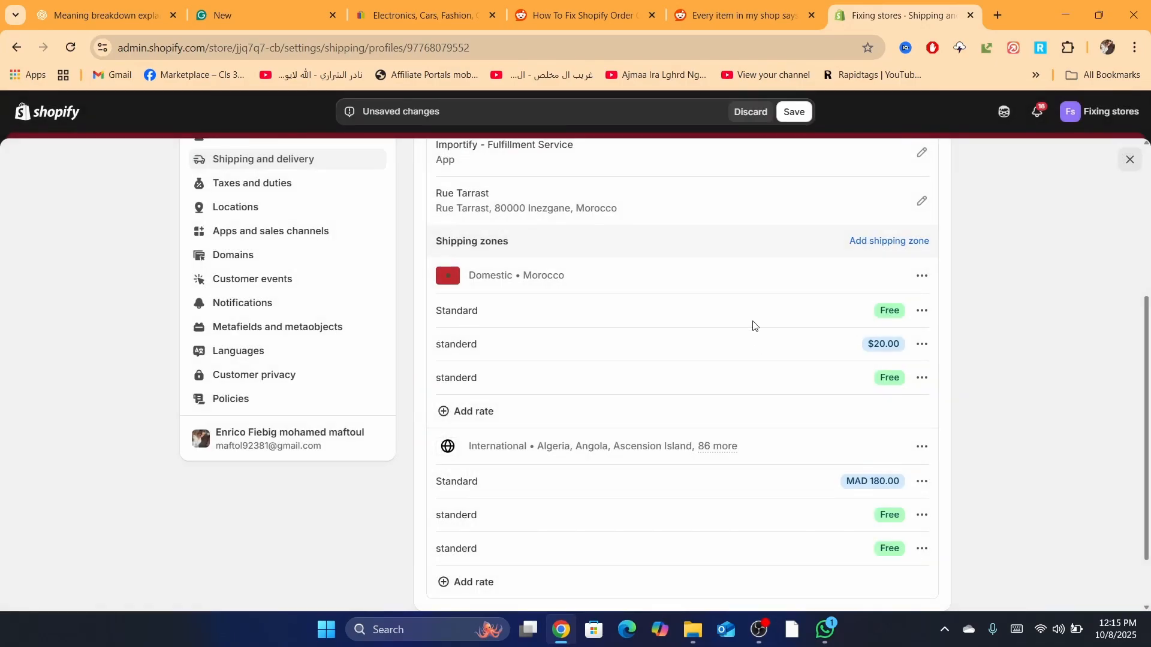
{"action": "left_click", "coordinate": [793, 112]}
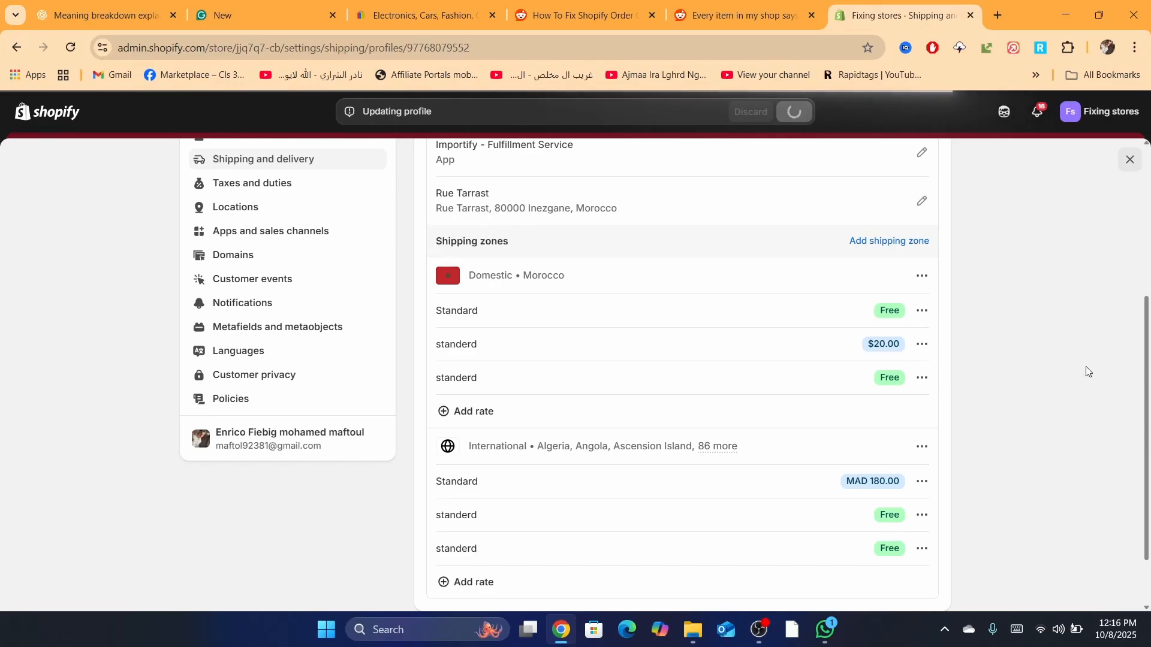
{"action": "left_click_drag", "start_coordinate": [1085, 371], "coordinate": [1149, 439]}
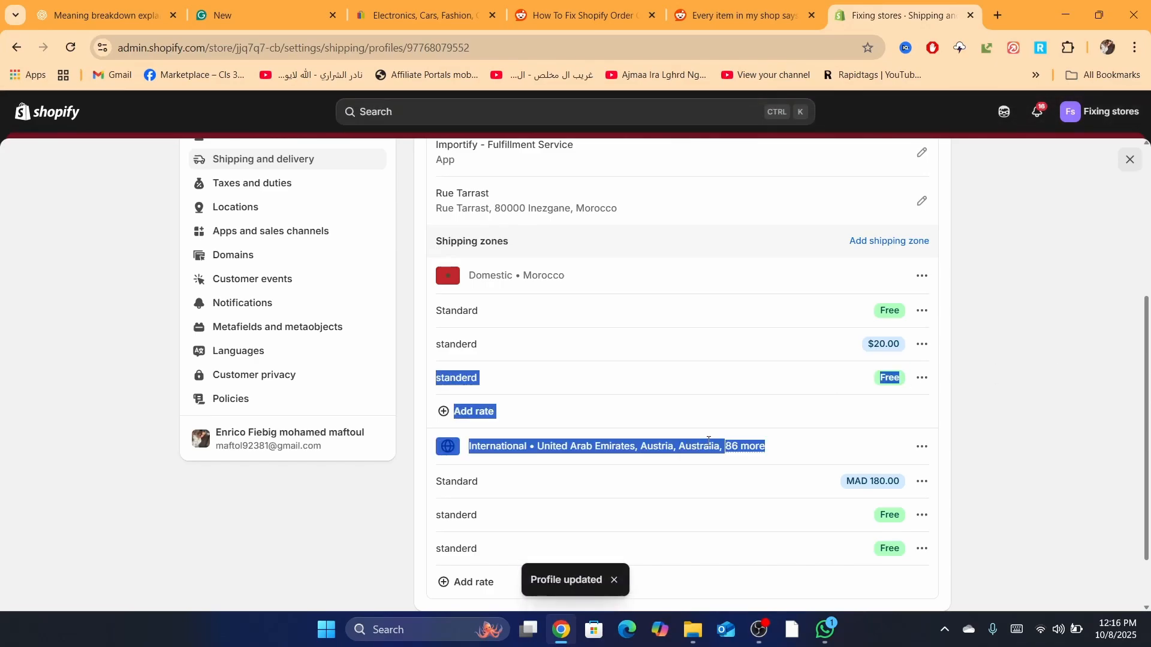
{"action": "left_click_drag", "start_coordinate": [977, 445], "coordinate": [1133, 268]}
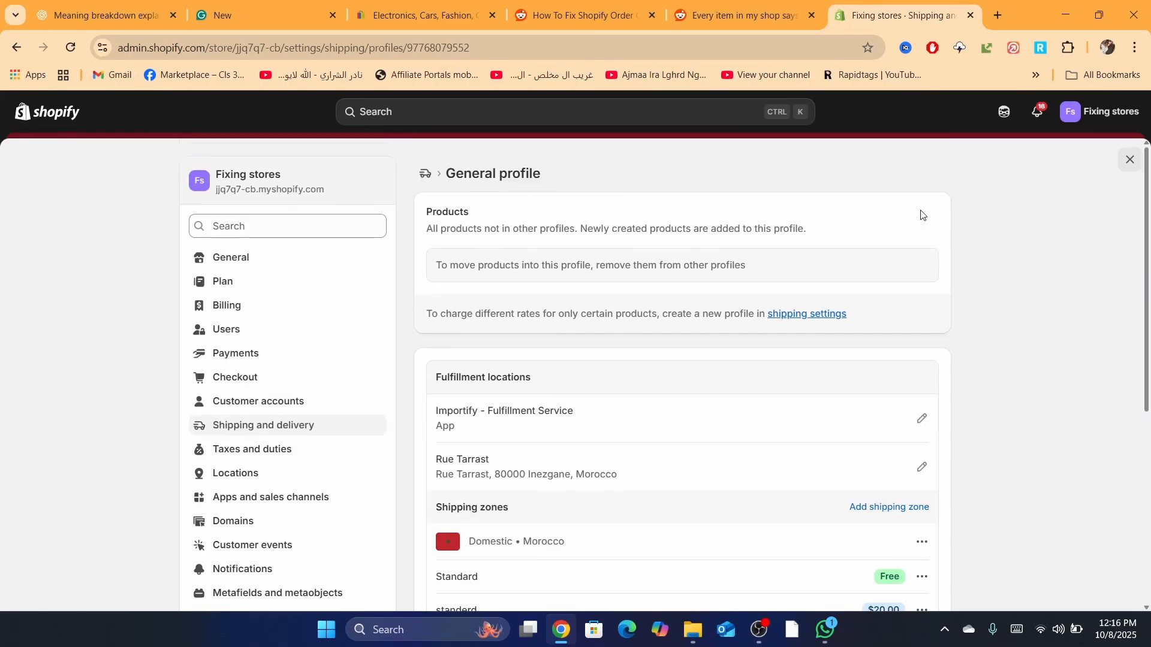
Step: Go to an Instagram profile page and select the profile's username
{"action": "left_click", "coordinate": [684, 44]}
{"action": "type", "text": "in"}
{"action": "left_click", "coordinate": [535, 76]}
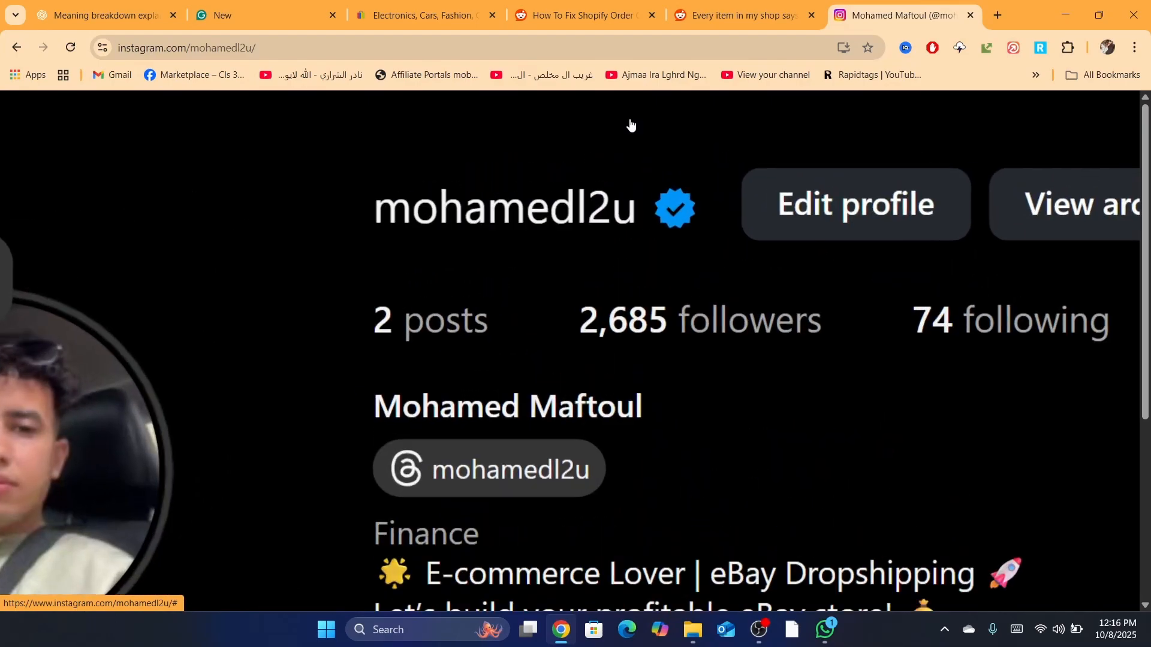
{"action": "left_click_drag", "start_coordinate": [346, 202], "coordinate": [652, 244]}
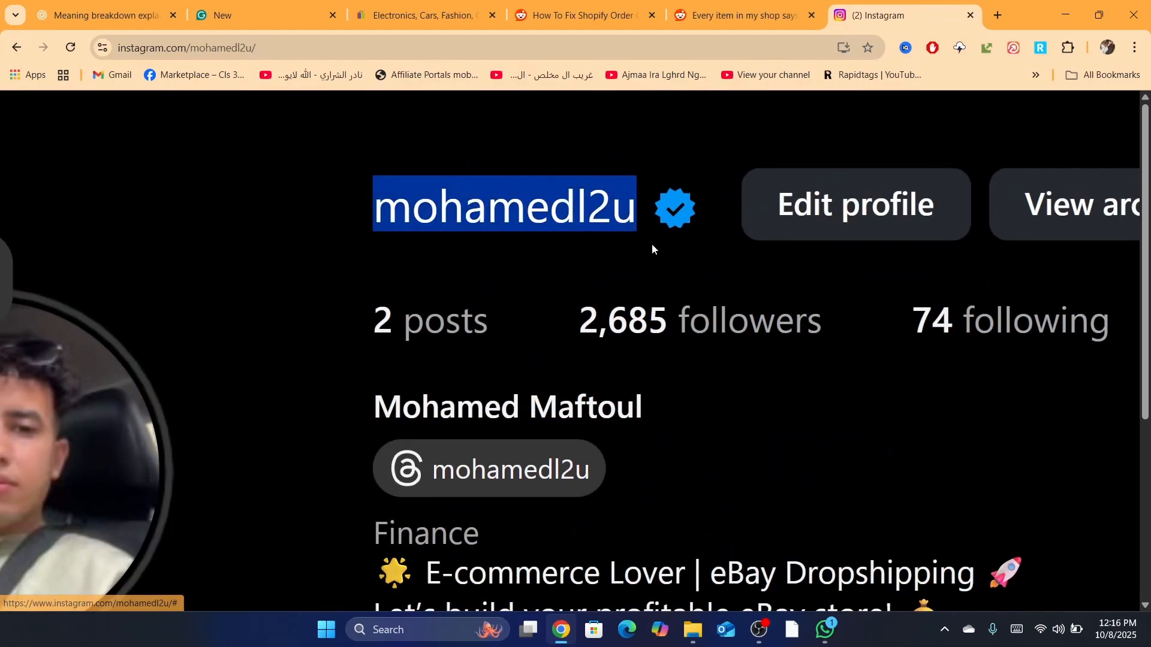